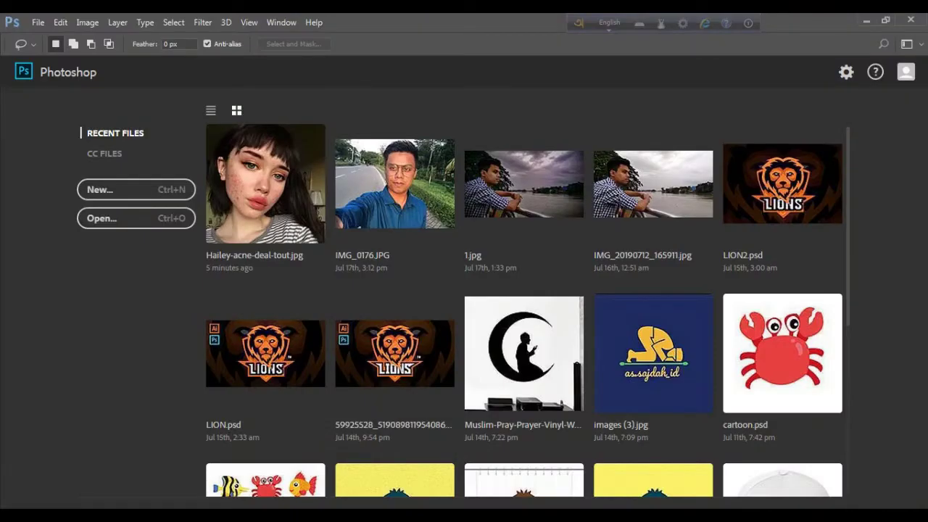
Step: Open the recent photo Hailey-acne-deal-tout.jpg from the Photoshop home screen
{"action": "left_click", "coordinate": [261, 201]}
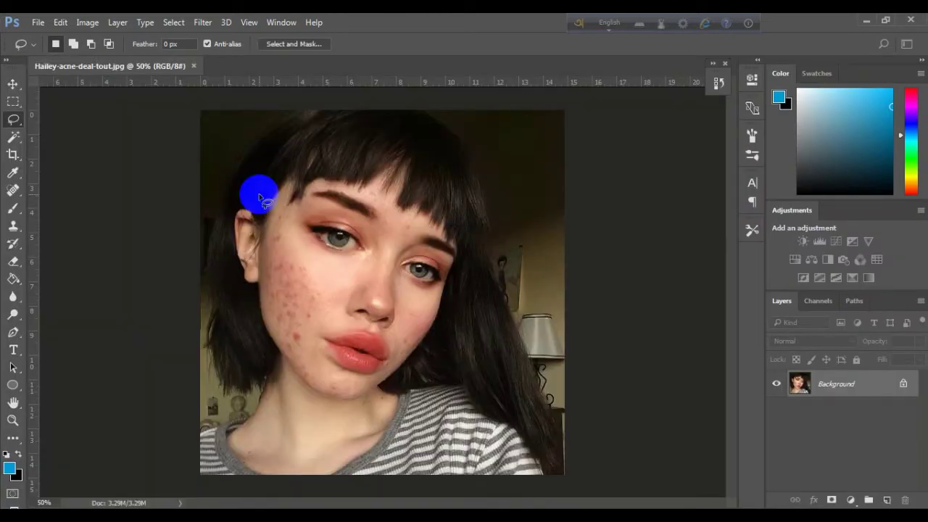
Step: Zoom in to 200% and pan across the cheek blemishes
{"action": "key", "text": "ctrl+minus"}
{"action": "key", "text": "ctrl+1"}
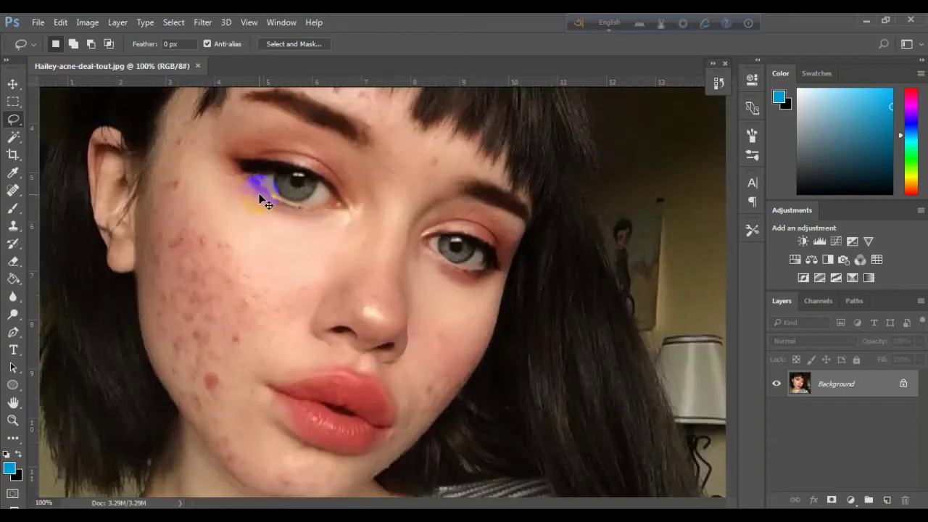
{"action": "left_click", "coordinate": [202, 253]}
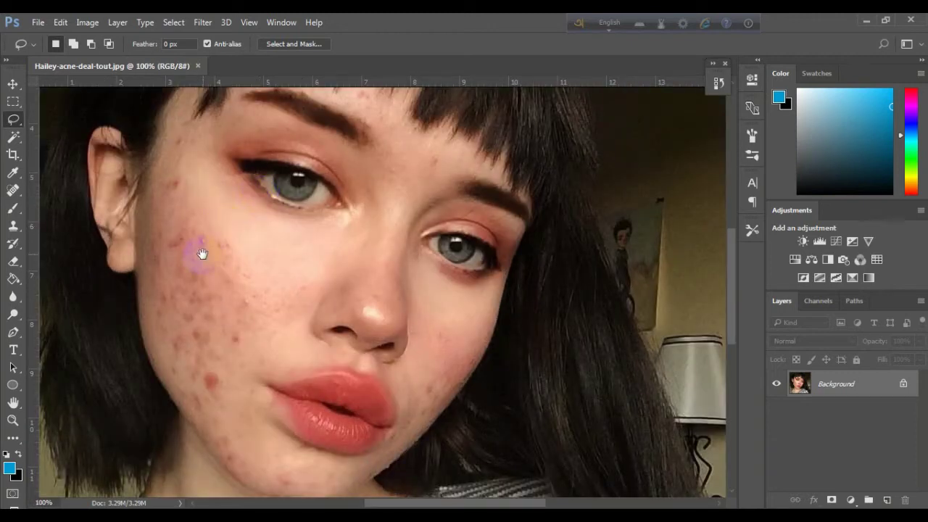
{"action": "mouse_move", "coordinate": [197, 262]}
{"action": "left_mouse_down"}
{"action": "mouse_move", "coordinate": [210, 346]}
{"action": "mouse_move", "coordinate": [178, 375]}
{"action": "mouse_move", "coordinate": [209, 249]}
{"action": "mouse_move", "coordinate": [191, 239]}
{"action": "mouse_move", "coordinate": [215, 269]}
{"action": "mouse_move", "coordinate": [218, 222]}
{"action": "left_mouse_up"}
{"action": "key", "text": "ctrl+plus"}
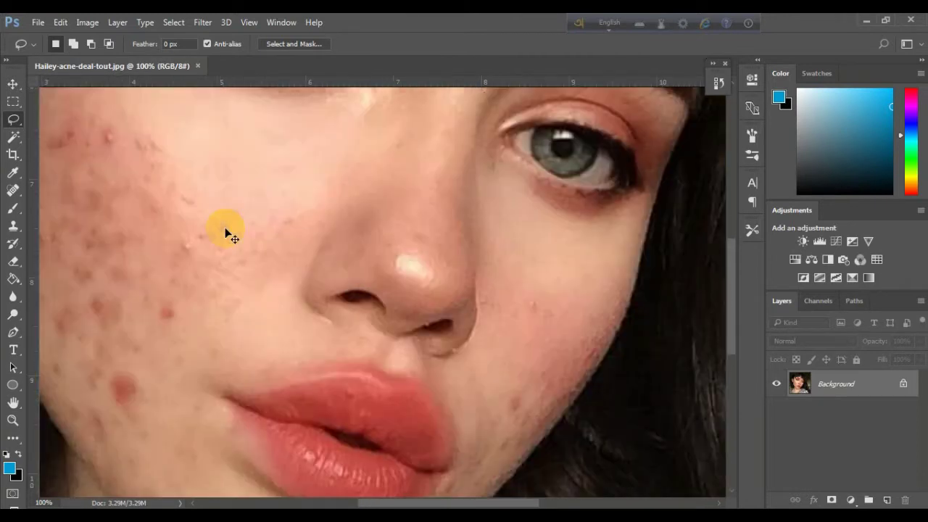
{"action": "mouse_move", "coordinate": [130, 232]}
{"action": "left_mouse_down"}
{"action": "mouse_move", "coordinate": [282, 280]}
{"action": "mouse_move", "coordinate": [298, 274]}
{"action": "left_mouse_up"}
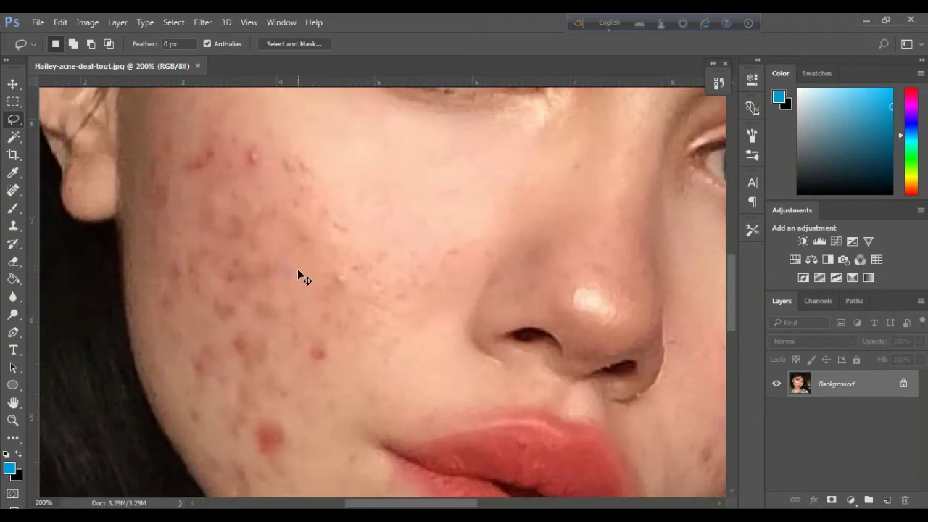
Step: Look over the left cheek, then zoom back out to 50% to see the whole photo
{"action": "scroll", "coordinate": [300, 269], "scroll_direction": "down", "scroll_amount": 3}
{"action": "scroll", "coordinate": [304, 267], "scroll_direction": "down", "scroll_amount": 2}
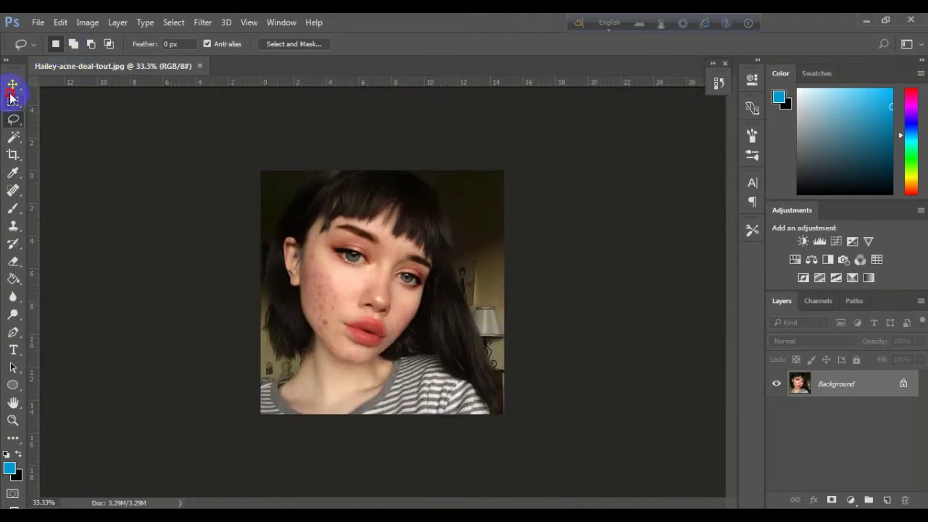
{"action": "left_click", "coordinate": [13, 101]}
{"action": "left_click", "coordinate": [13, 84]}
{"action": "left_click", "coordinate": [308, 258]}
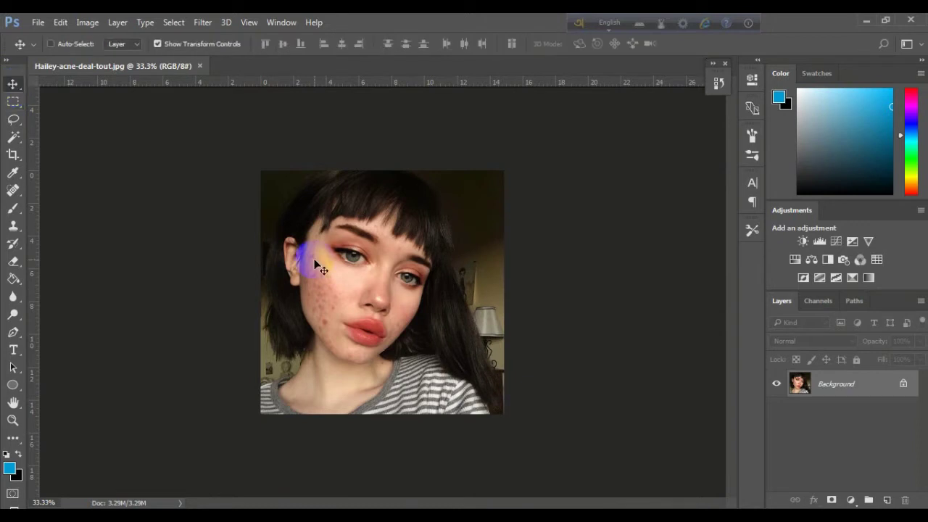
{"action": "scroll", "coordinate": [314, 264], "scroll_direction": "up", "scroll_amount": 1}
{"action": "scroll", "coordinate": [314, 264], "scroll_direction": "up", "scroll_amount": 1}
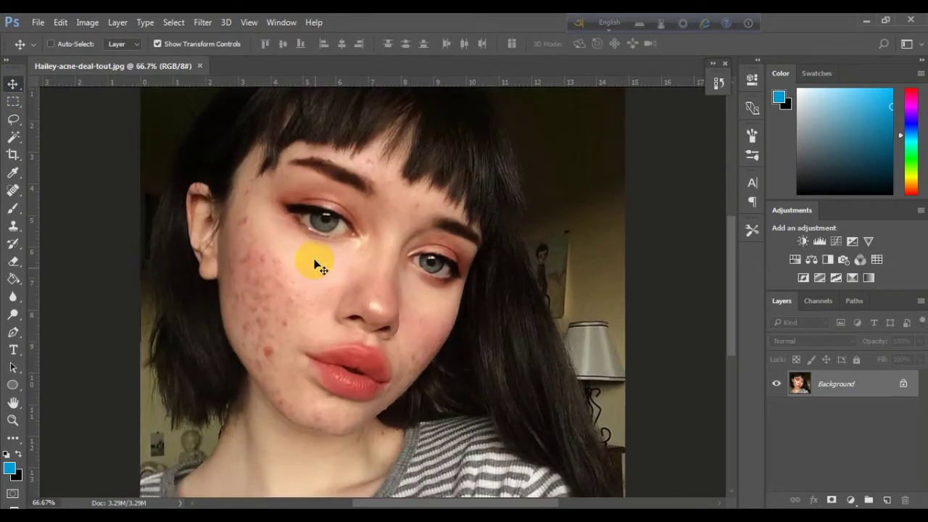
{"action": "key", "text": "ctrl+minus"}
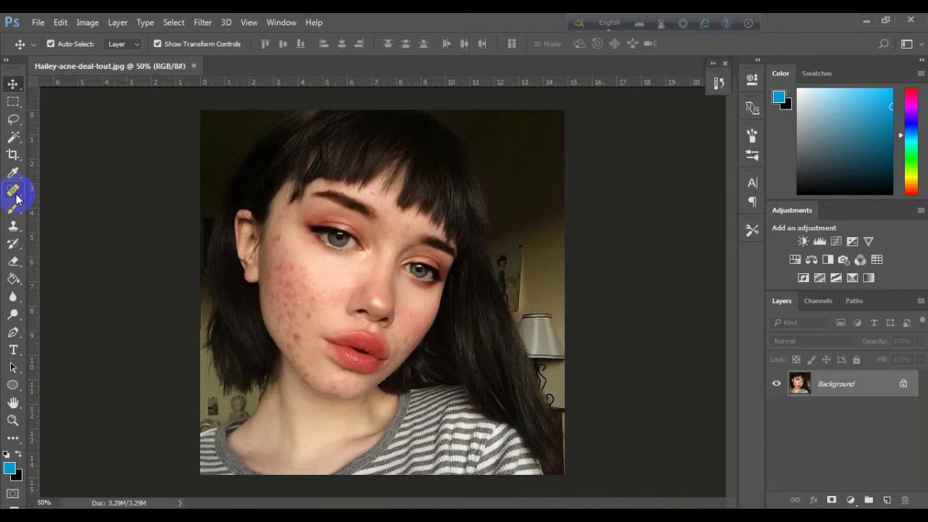
Step: Select the cheek, face and neck skin with the Magic Wand at its default tolerance
{"action": "left_click", "coordinate": [14, 140]}
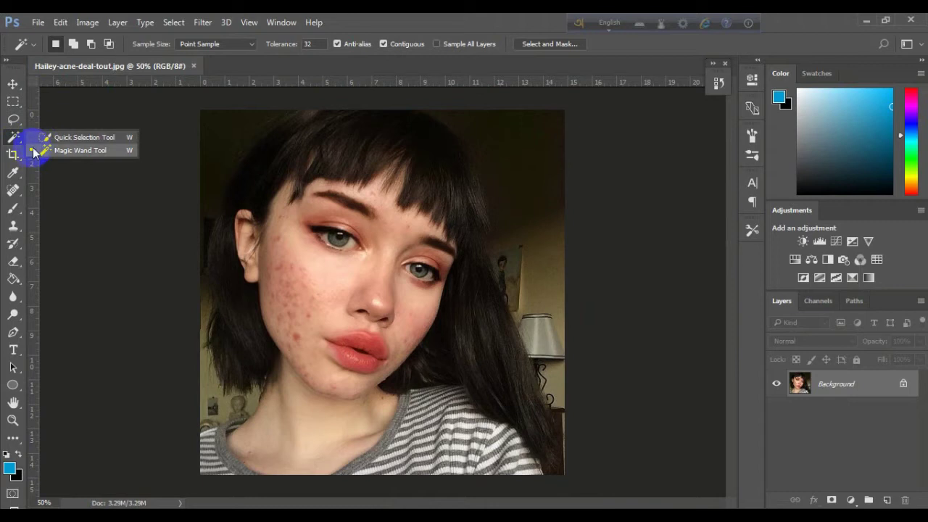
{"action": "left_click", "coordinate": [34, 151]}
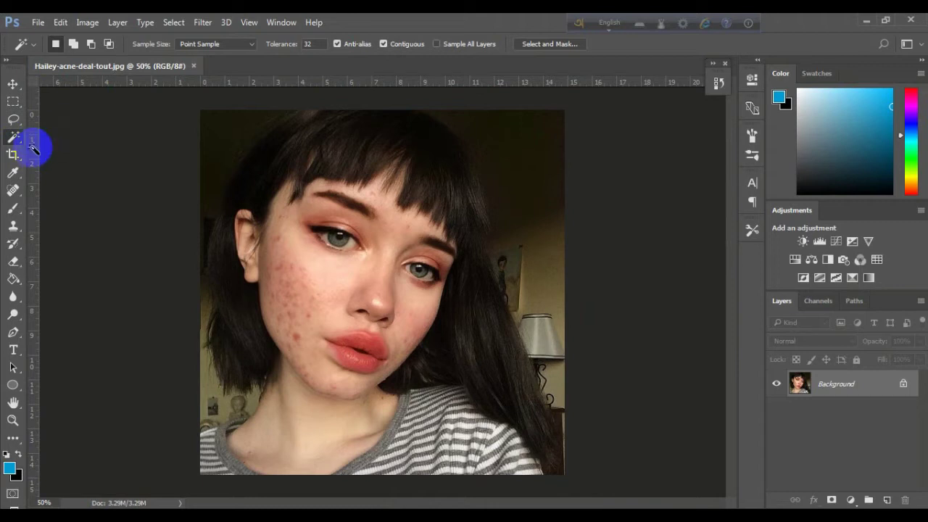
{"action": "left_click", "coordinate": [319, 287]}
{"action": "left_click", "coordinate": [296, 306], "text": "shift"}
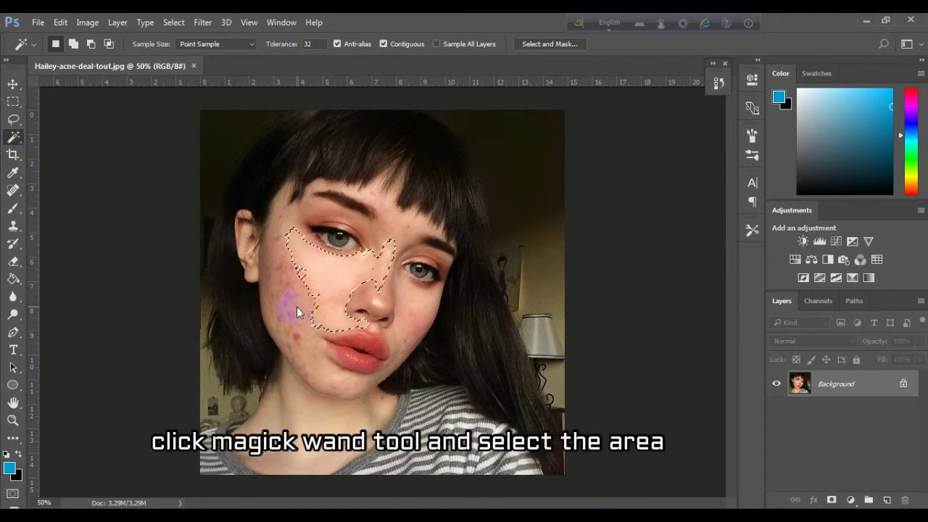
{"action": "left_click", "coordinate": [380, 205], "text": "shift"}
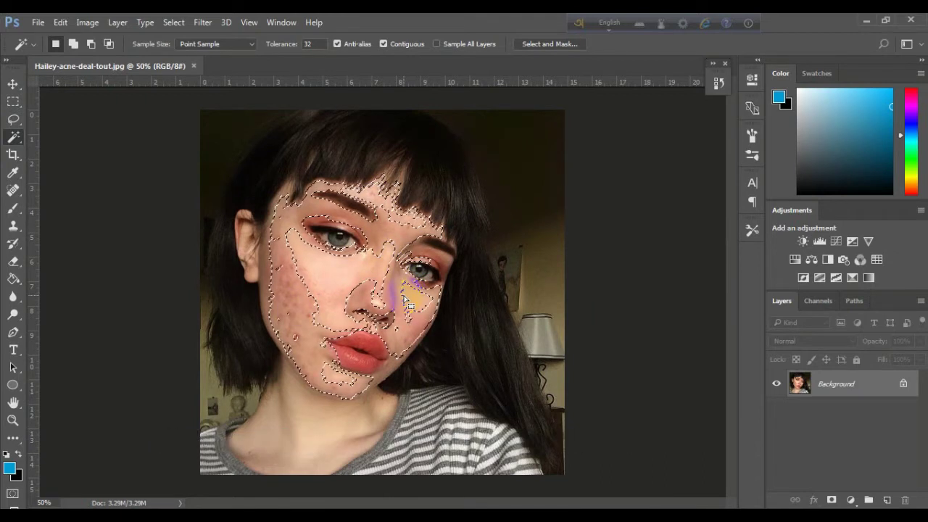
{"action": "left_click", "coordinate": [297, 340], "text": "shift"}
{"action": "key", "text": "ctrl+d"}
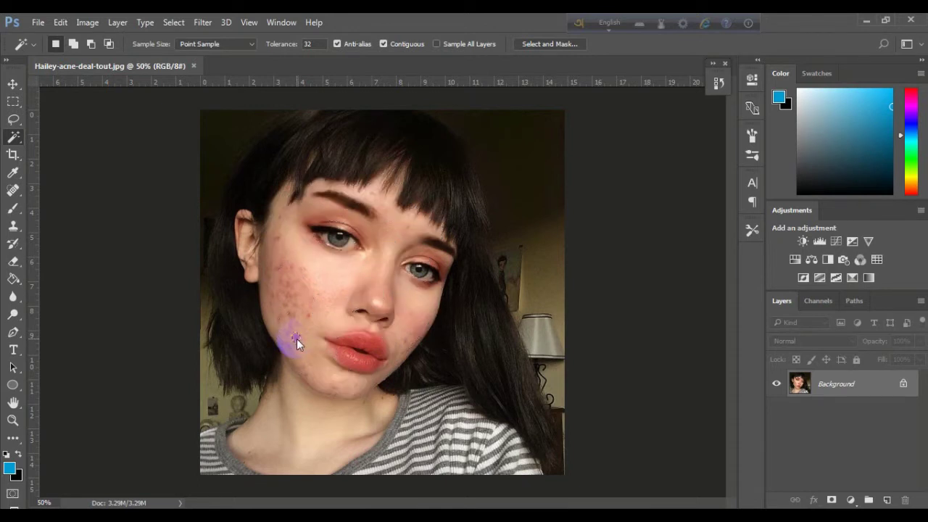
{"action": "left_click", "coordinate": [291, 328]}
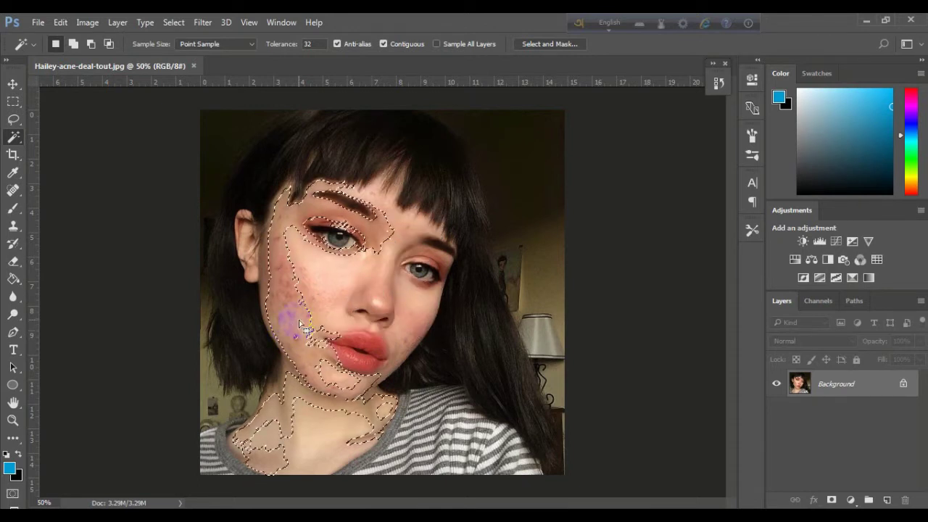
{"action": "left_click", "coordinate": [314, 300], "text": "shift"}
{"action": "left_click", "coordinate": [312, 279]}
{"action": "left_click", "coordinate": [290, 308]}
{"action": "left_click", "coordinate": [278, 289]}
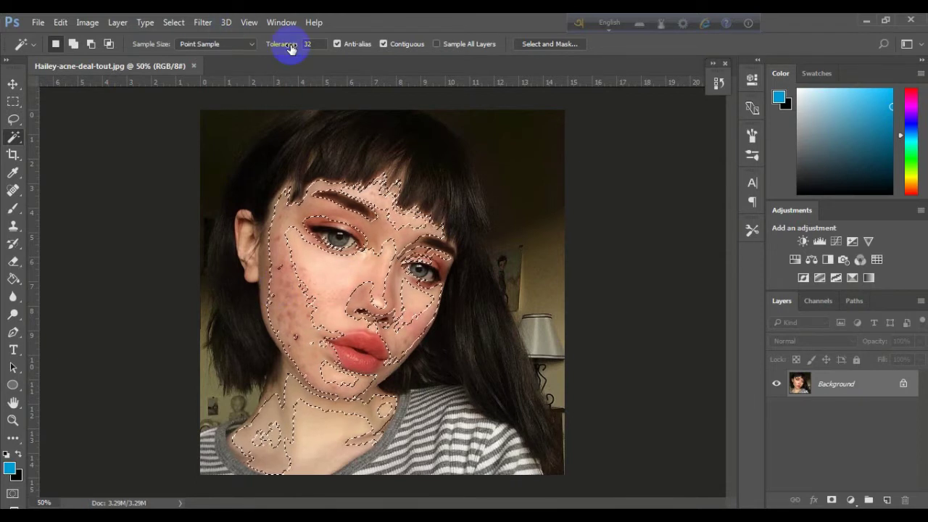
Step: Raise the Magic Wand tolerance to 40 and reselect the cheek skin
{"action": "left_click", "coordinate": [321, 43]}
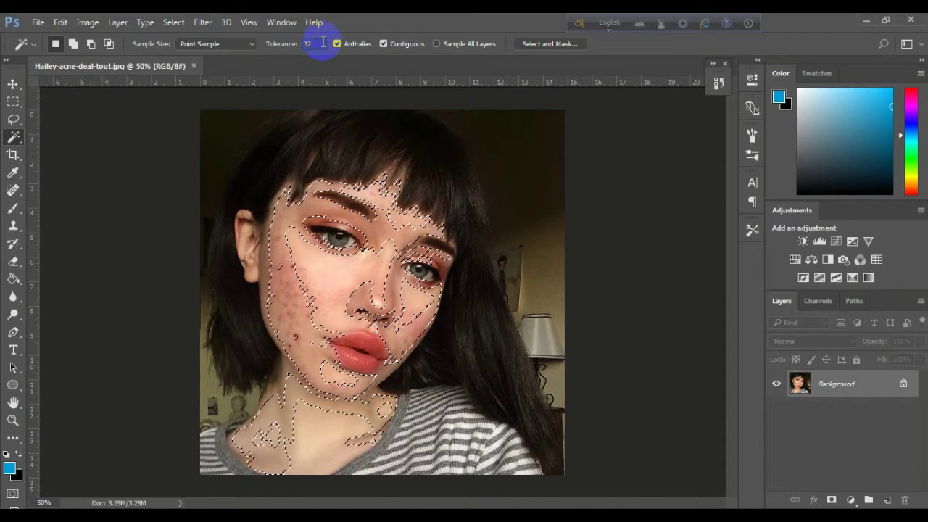
{"action": "type", "text": "40"}
{"action": "left_click", "coordinate": [310, 212]}
{"action": "left_click", "coordinate": [290, 289]}
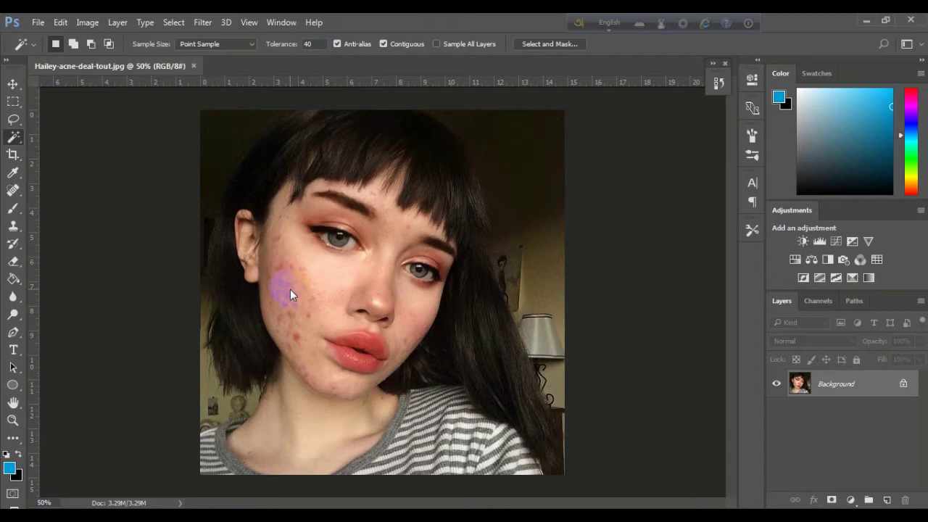
{"action": "left_click", "coordinate": [293, 324]}
{"action": "left_click", "coordinate": [312, 303]}
{"action": "left_click", "coordinate": [298, 269]}
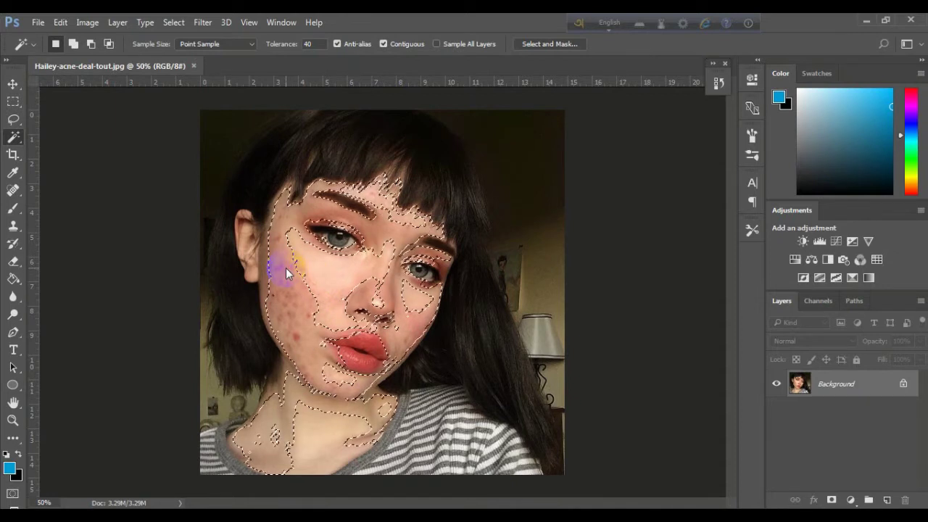
Step: Apply a Camera Raw Filter with Clarity at about -89 to the selected skin
{"action": "left_click", "coordinate": [204, 22]}
{"action": "left_click", "coordinate": [239, 103]}
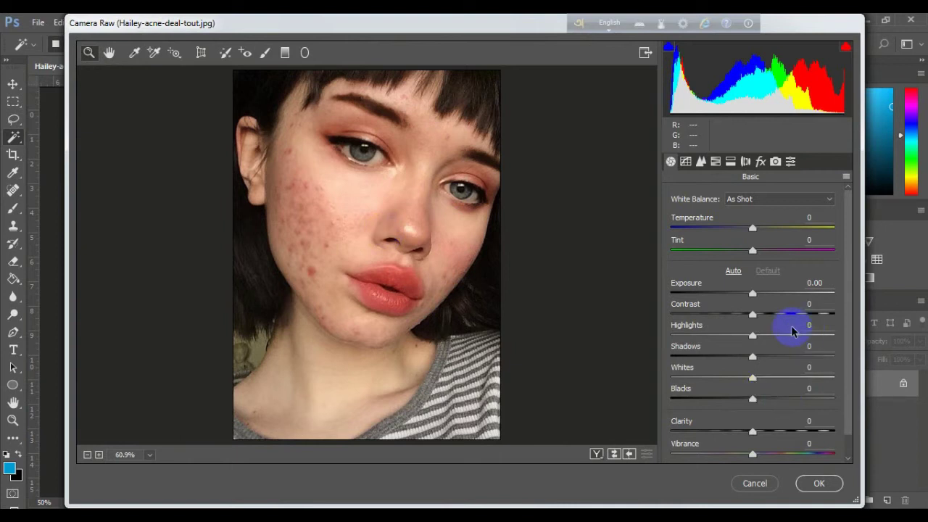
{"action": "left_click_drag", "start_coordinate": [848, 274], "coordinate": [851, 343]}
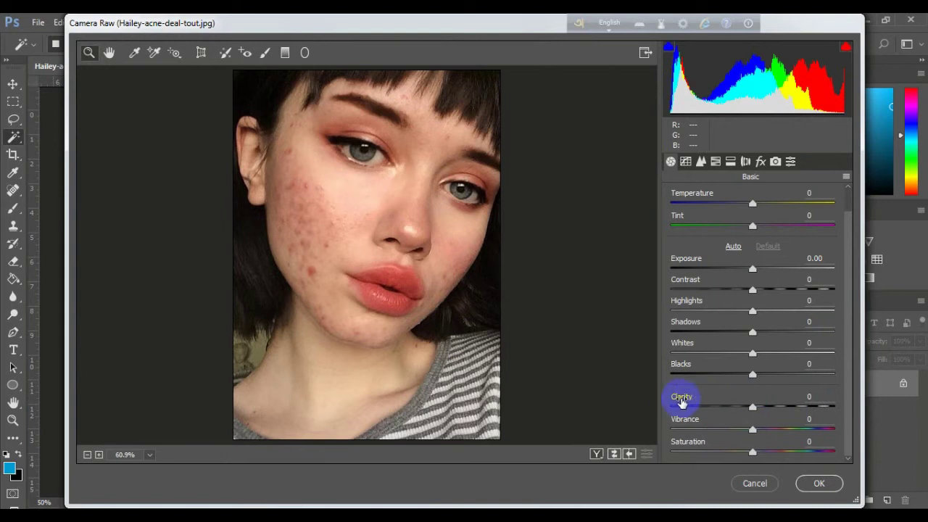
{"action": "mouse_move", "coordinate": [753, 411]}
{"action": "left_mouse_down"}
{"action": "mouse_move", "coordinate": [678, 409]}
{"action": "mouse_move", "coordinate": [827, 407]}
{"action": "mouse_move", "coordinate": [678, 407]}
{"action": "left_mouse_up"}
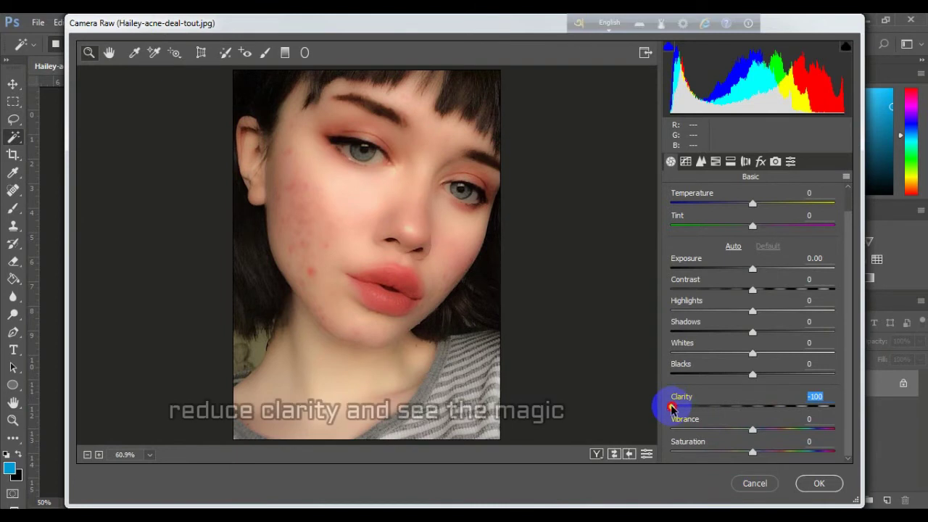
{"action": "left_click_drag", "start_coordinate": [673, 408], "coordinate": [680, 411]}
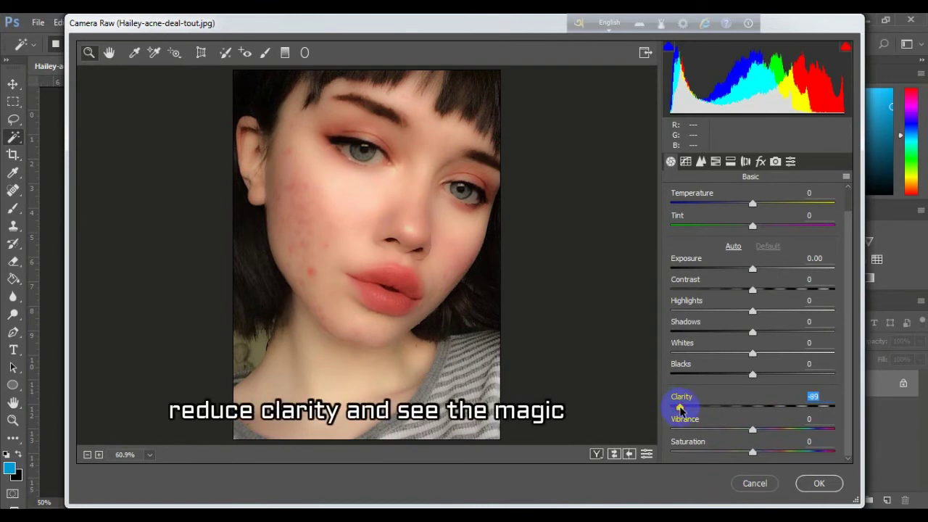
{"action": "left_click", "coordinate": [818, 484]}
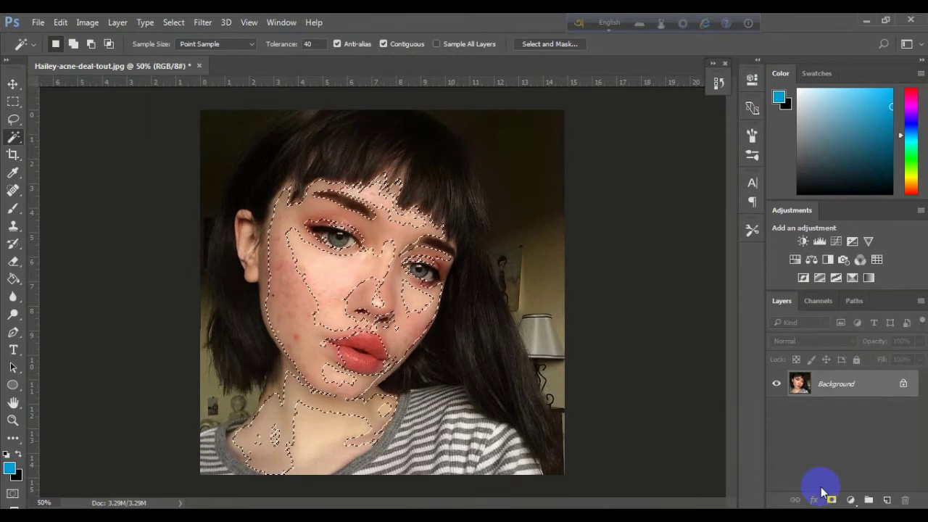
Step: Zoom to 66.7% and clear the skin selection using the Lasso tool
{"action": "key", "text": "ctrl+plus"}
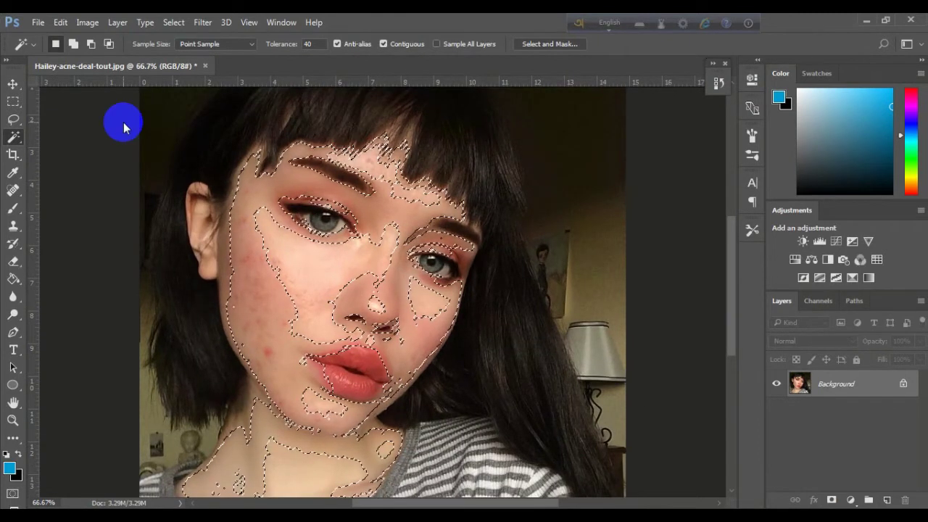
{"action": "left_click", "coordinate": [13, 119]}
{"action": "left_click", "coordinate": [91, 155]}
{"action": "left_click", "coordinate": [287, 379]}
{"action": "left_click", "coordinate": [332, 279]}
{"action": "left_click", "coordinate": [168, 337]}
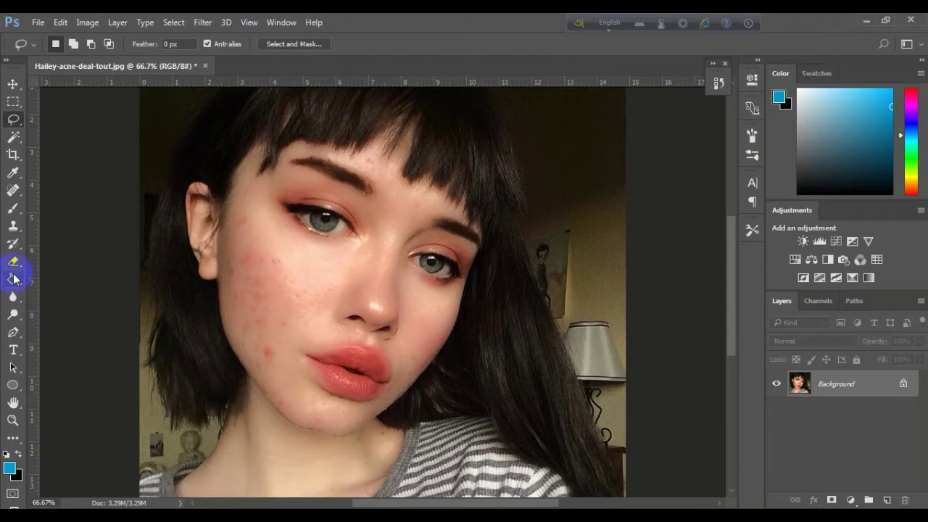
Step: Switch back to the Magic Wand, leaving Sample Size at Point Sample
{"action": "left_click", "coordinate": [14, 139]}
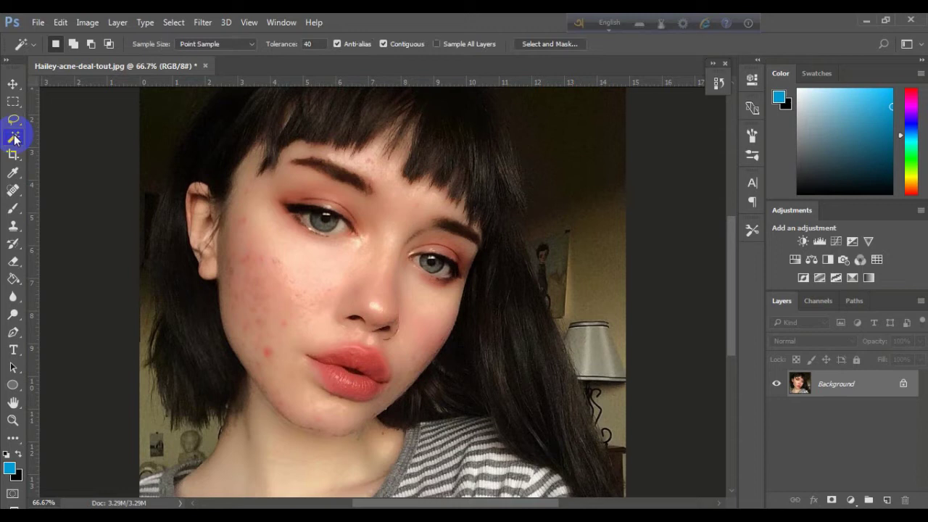
{"action": "left_click", "coordinate": [252, 44]}
{"action": "left_click", "coordinate": [251, 45]}
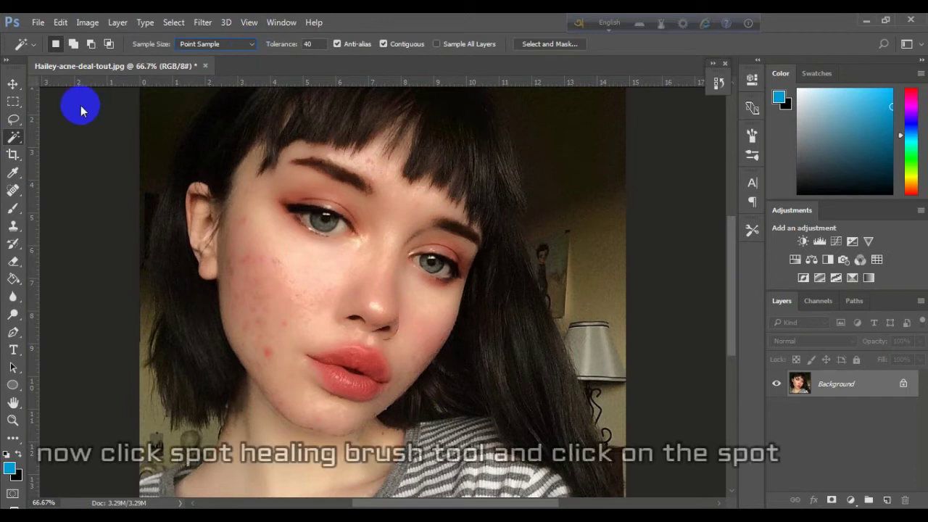
Step: Heal the cheek blemishes near the ear and along the jaw with the Content-Aware Spot Healing Brush
{"action": "left_click", "coordinate": [13, 193]}
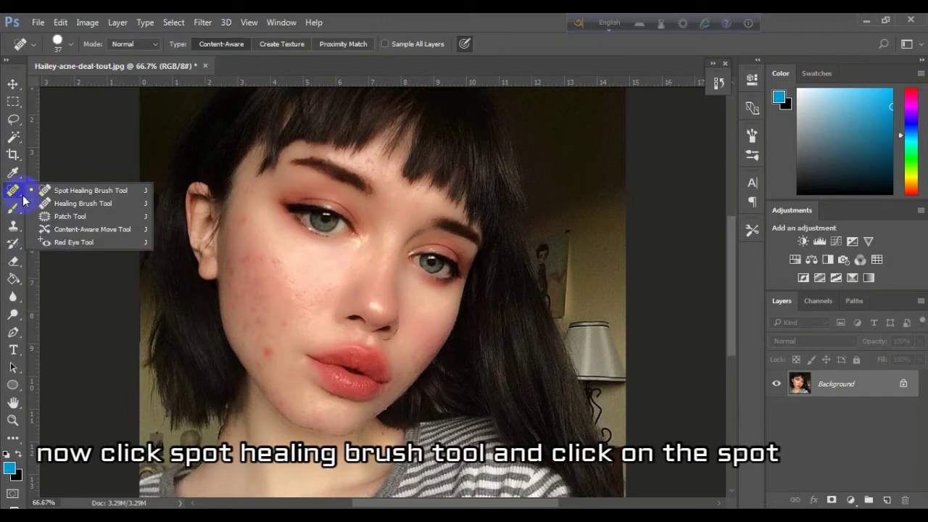
{"action": "left_click", "coordinate": [43, 190]}
{"action": "left_click", "coordinate": [242, 218]}
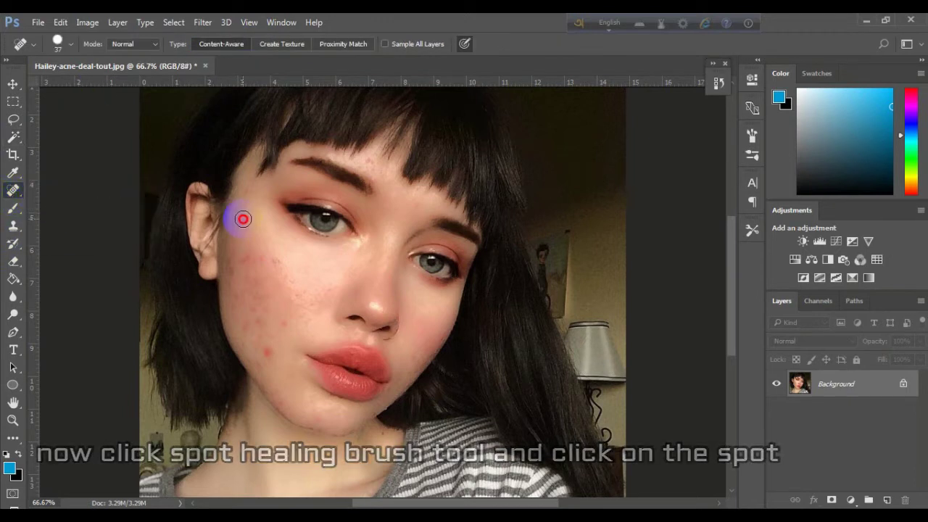
{"action": "left_click", "coordinate": [259, 252]}
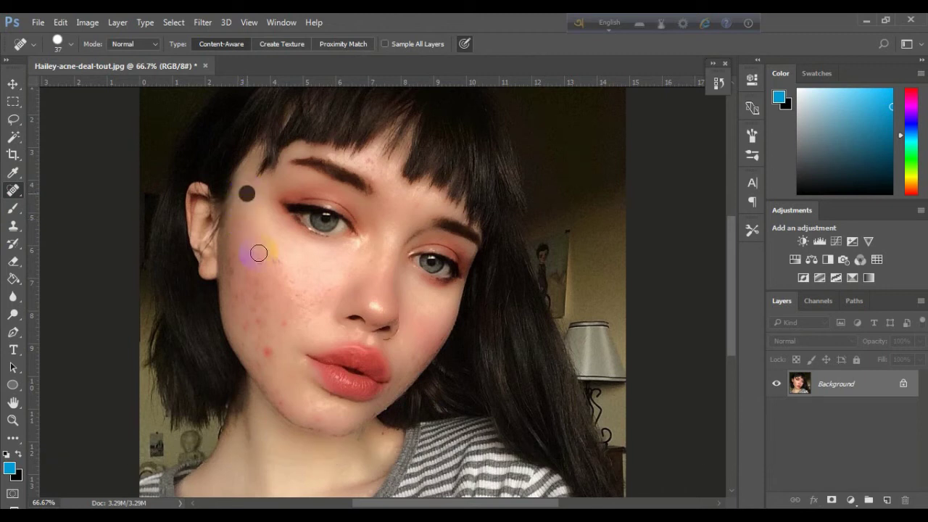
{"action": "left_click", "coordinate": [262, 260]}
{"action": "left_click", "coordinate": [247, 260]}
{"action": "left_click", "coordinate": [266, 354]}
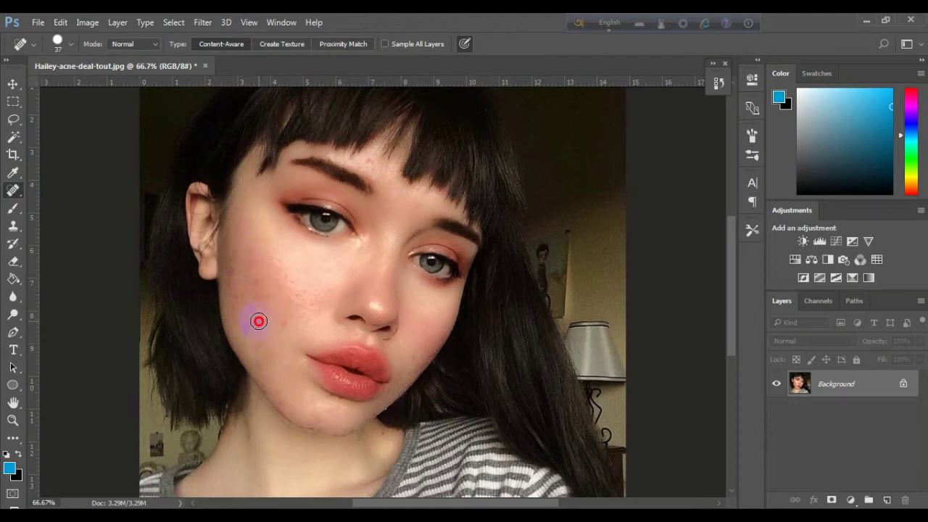
{"action": "left_click", "coordinate": [233, 269]}
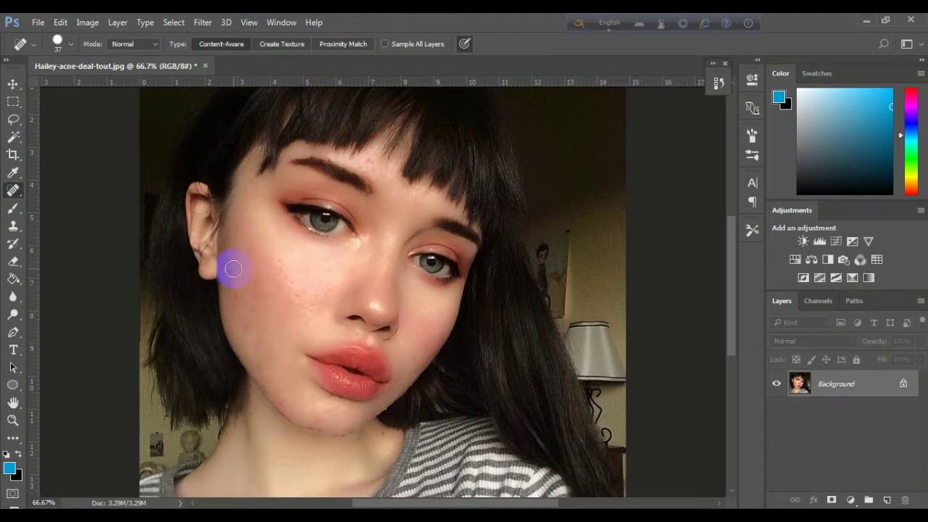
{"action": "left_click", "coordinate": [263, 371]}
{"action": "left_click_drag", "start_coordinate": [260, 364], "coordinate": [268, 376]}
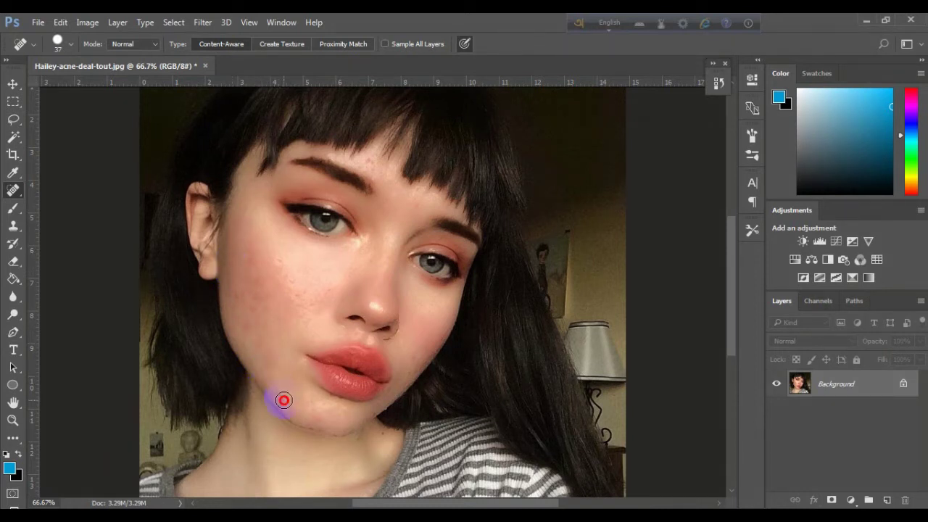
Step: Heal the blemishes on the chin, at the lip corner and beside the nose
{"action": "left_click", "coordinate": [358, 426]}
{"action": "left_click", "coordinate": [403, 384]}
{"action": "left_click", "coordinate": [395, 324]}
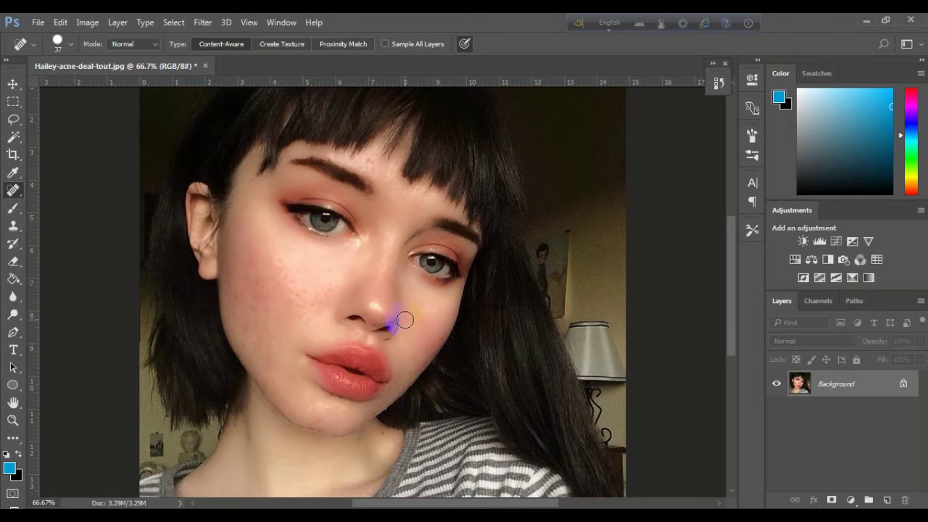
{"action": "left_click_drag", "start_coordinate": [314, 216], "coordinate": [322, 217]}
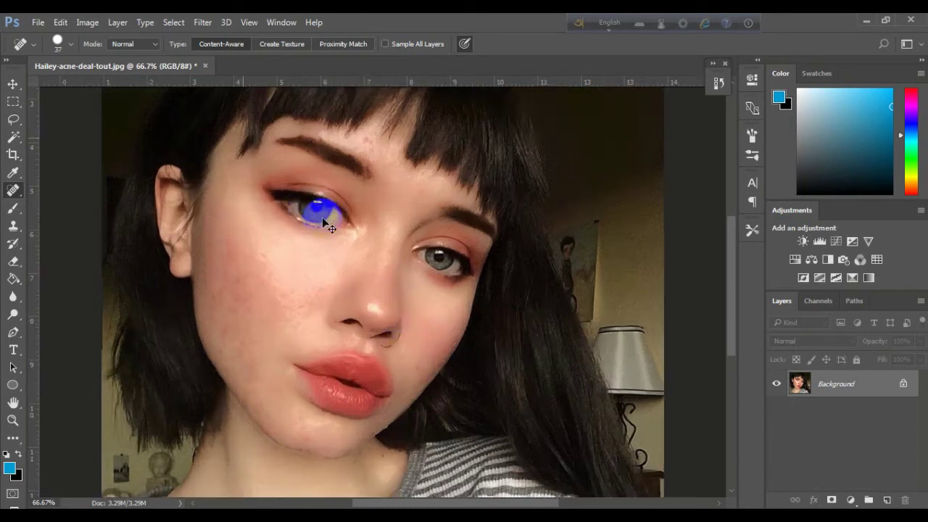
{"action": "scroll", "coordinate": [322, 216], "scroll_direction": "up", "scroll_amount": 1}
{"action": "scroll", "coordinate": [348, 269], "scroll_direction": "up", "scroll_amount": 1}
{"action": "left_click", "coordinate": [425, 397]}
{"action": "left_click", "coordinate": [395, 413]}
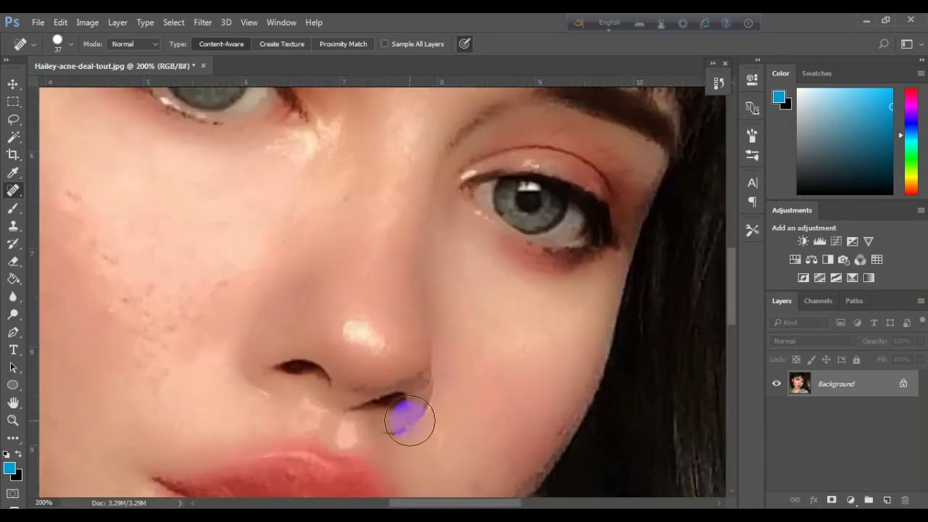
{"action": "left_click", "coordinate": [87, 32]}
Step: Set the healing brush to 17 px and 13% hardness and heal along the nostril edge
{"action": "left_click", "coordinate": [73, 44]}
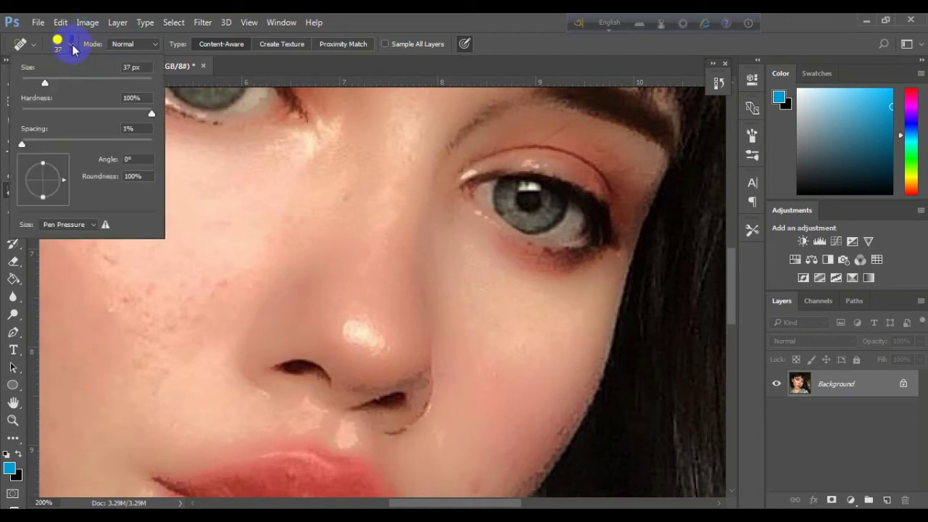
{"action": "left_click_drag", "start_coordinate": [37, 84], "coordinate": [32, 84]}
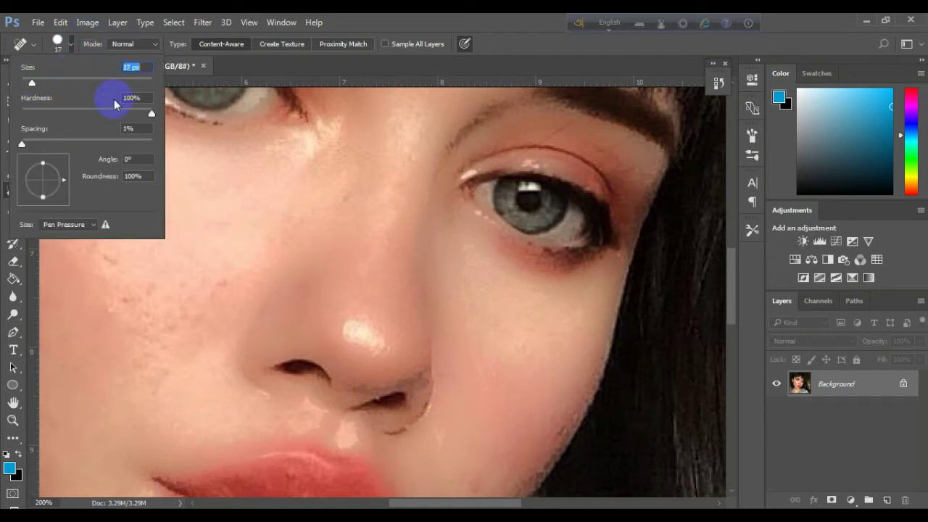
{"action": "left_click_drag", "start_coordinate": [152, 113], "coordinate": [38, 115]}
{"action": "left_click", "coordinate": [428, 391]}
{"action": "mouse_move", "coordinate": [434, 402]}
{"action": "left_mouse_down"}
{"action": "mouse_move", "coordinate": [398, 428]}
{"action": "mouse_move", "coordinate": [434, 390]}
{"action": "mouse_move", "coordinate": [431, 360]}
{"action": "left_mouse_up"}
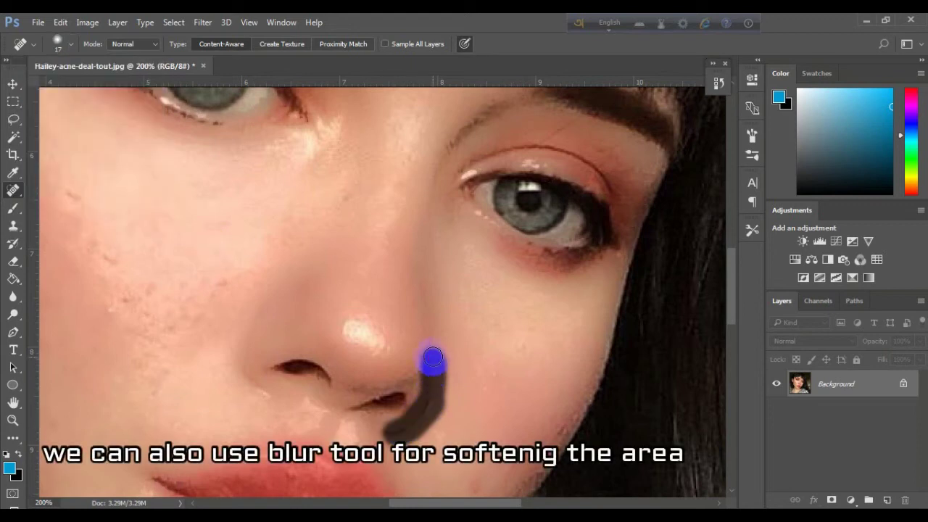
{"action": "key", "text": "ctrl+minus"}
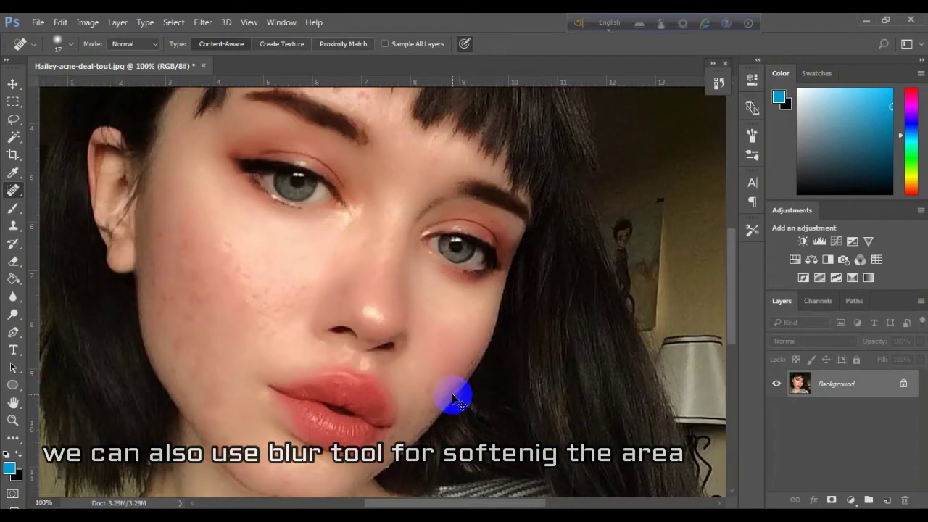
{"action": "key", "text": "ctrl+minus"}
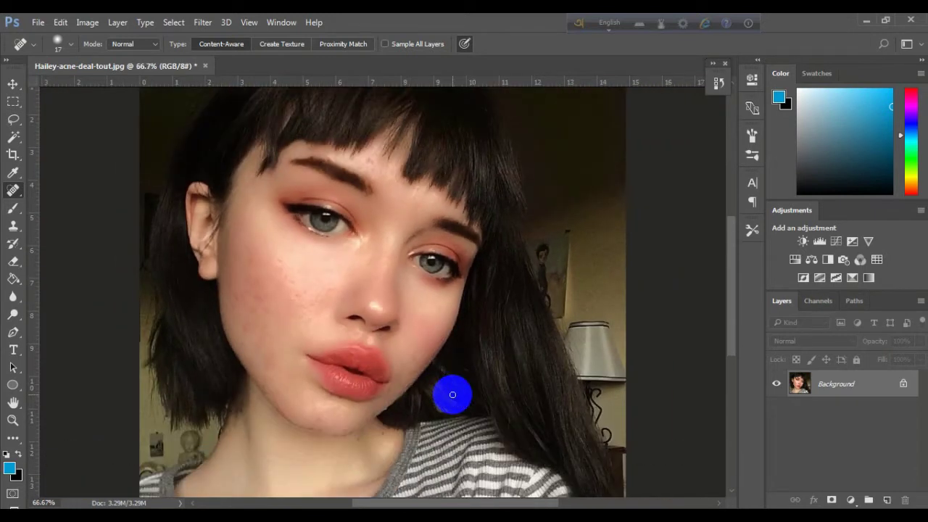
{"action": "key", "text": "ctrl+plus"}
{"action": "key", "text": "ctrl+plus"}
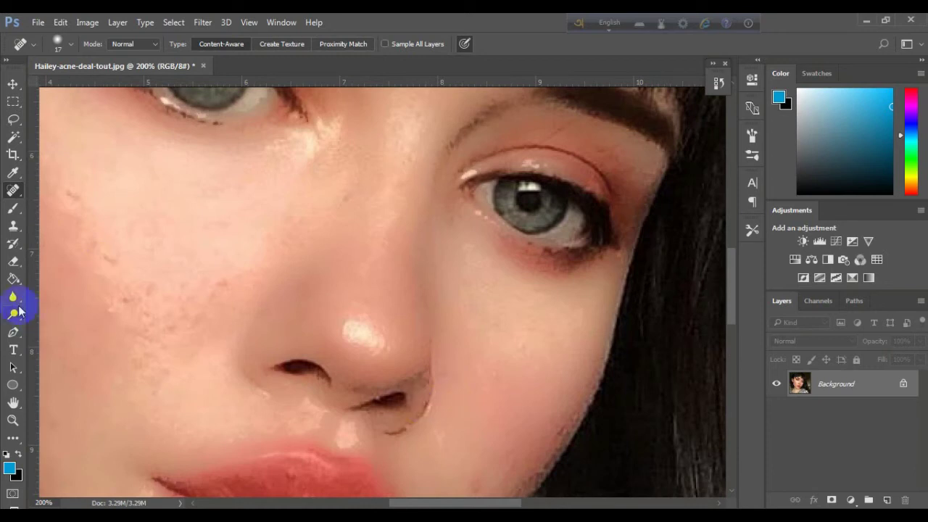
Step: Soften the dark edge below the nostril with the Blur Tool at 23 px
{"action": "left_click", "coordinate": [15, 297]}
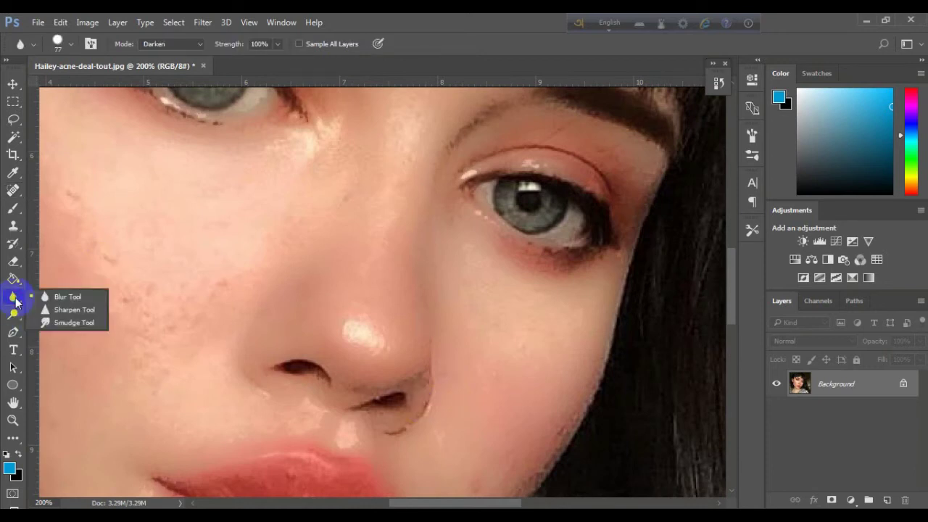
{"action": "left_click", "coordinate": [45, 299]}
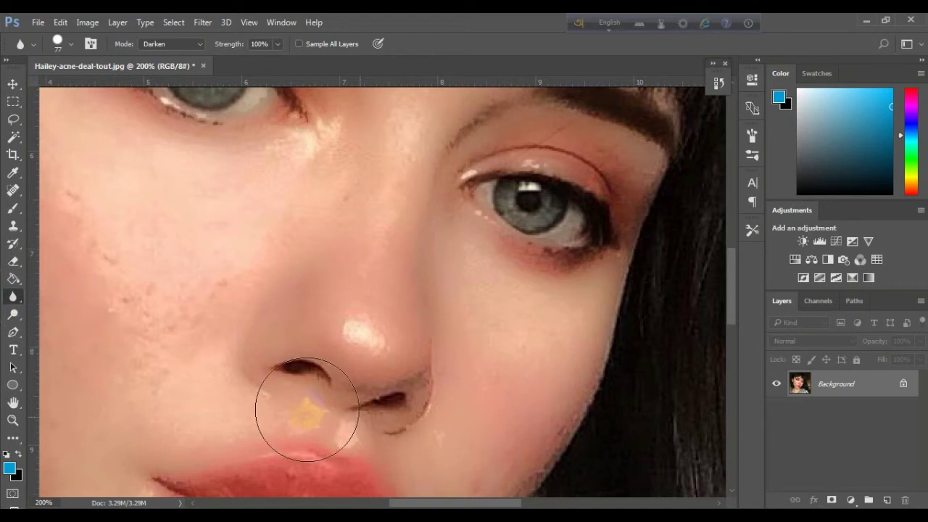
{"action": "left_click", "coordinate": [73, 44]}
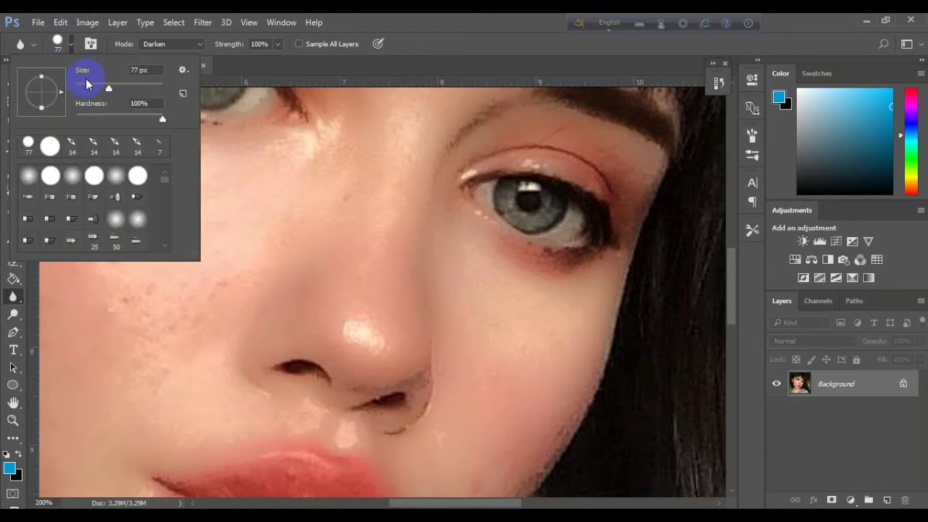
{"action": "left_click_drag", "start_coordinate": [107, 87], "coordinate": [87, 87]}
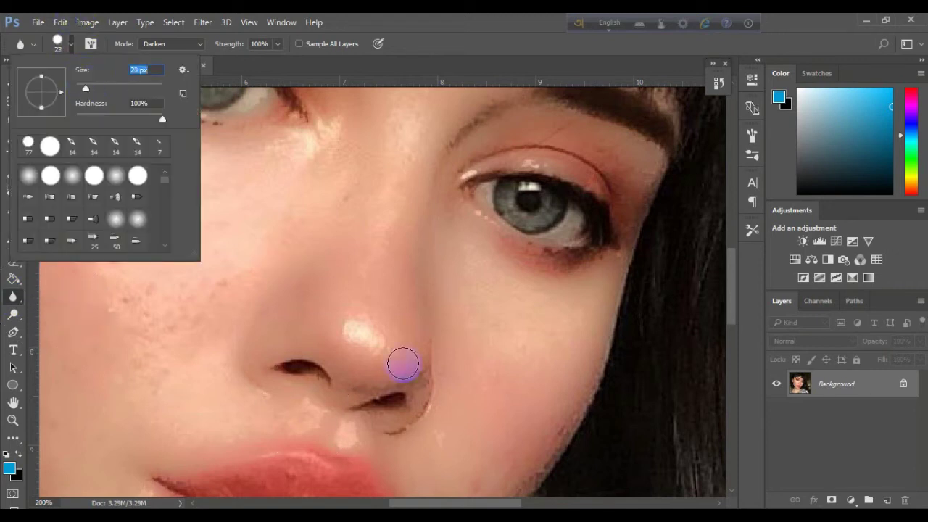
{"action": "left_click", "coordinate": [431, 403]}
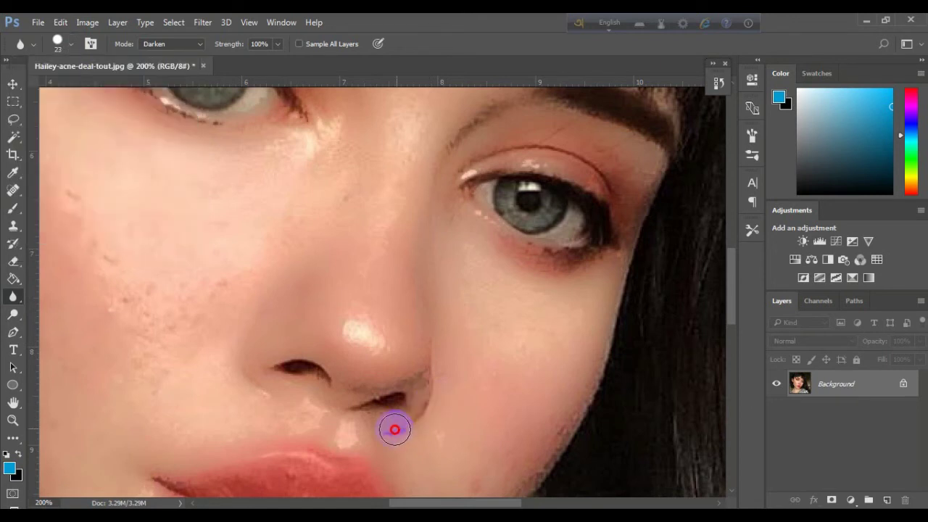
{"action": "mouse_move", "coordinate": [438, 373]}
{"action": "left_mouse_down"}
{"action": "mouse_move", "coordinate": [437, 360]}
{"action": "mouse_move", "coordinate": [430, 399]}
{"action": "mouse_move", "coordinate": [407, 436]}
{"action": "mouse_move", "coordinate": [424, 435]}
{"action": "left_mouse_up"}
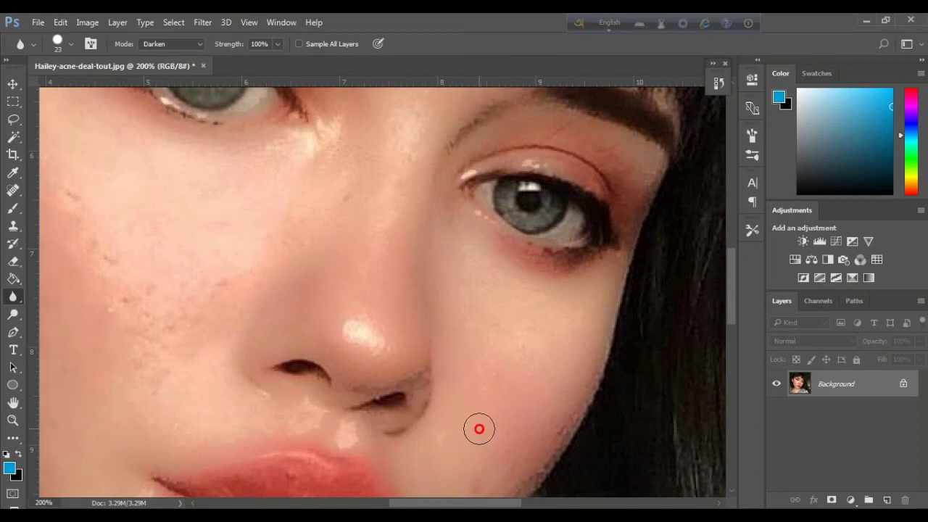
Step: Blur the skin along the cheek, the jaw line and the chin below the lip
{"action": "key", "text": "ctrl+minus"}
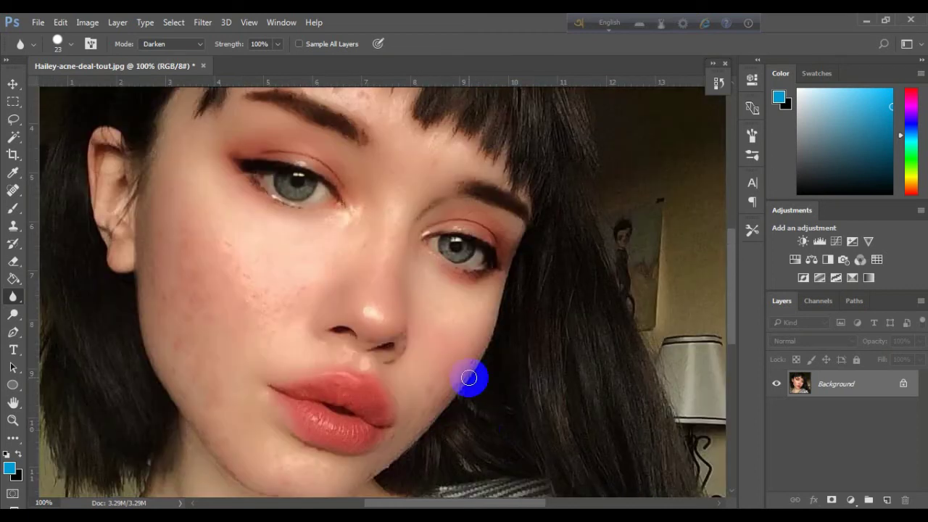
{"action": "key", "text": "ctrl+plus"}
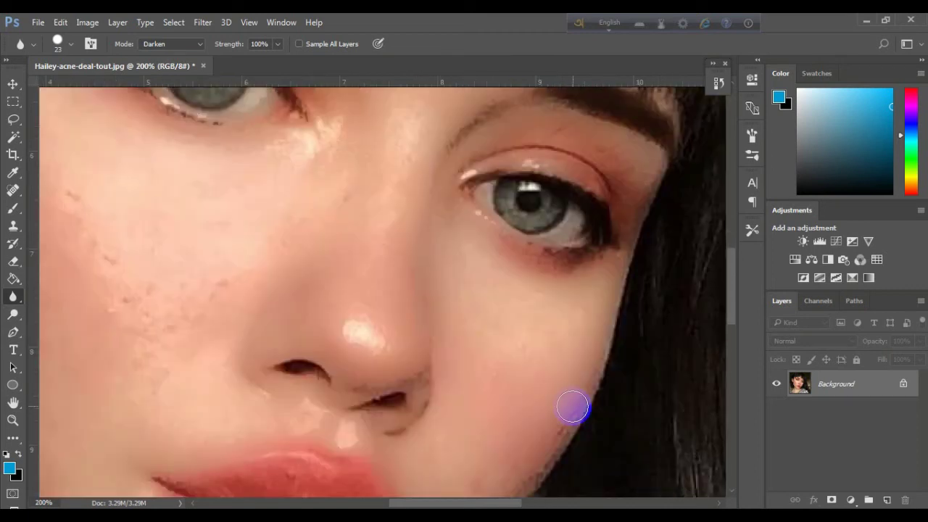
{"action": "mouse_move", "coordinate": [569, 404]}
{"action": "left_mouse_down"}
{"action": "mouse_move", "coordinate": [515, 481]}
{"action": "mouse_move", "coordinate": [514, 384]}
{"action": "left_mouse_up"}
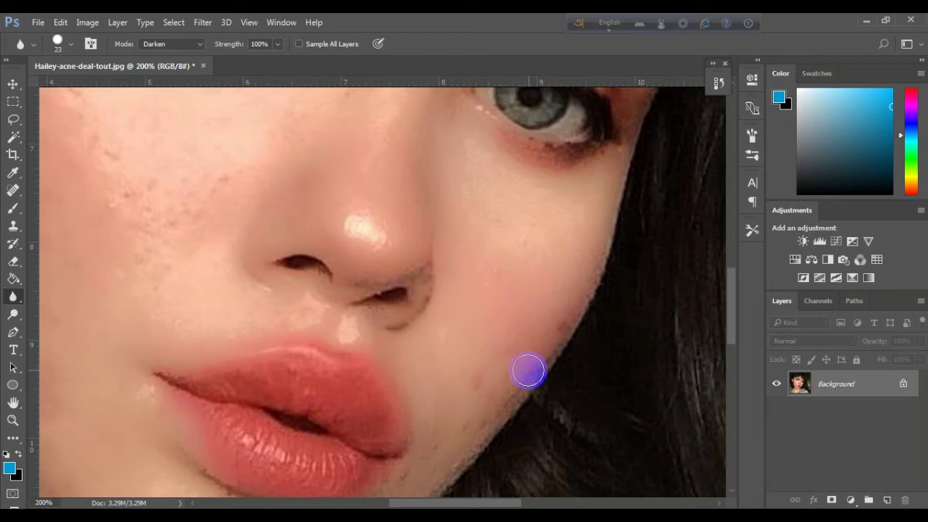
{"action": "mouse_move", "coordinate": [556, 316]}
{"action": "left_mouse_down"}
{"action": "mouse_move", "coordinate": [495, 393]}
{"action": "mouse_move", "coordinate": [469, 386]}
{"action": "mouse_move", "coordinate": [558, 307]}
{"action": "mouse_move", "coordinate": [535, 324]}
{"action": "mouse_move", "coordinate": [440, 311]}
{"action": "mouse_move", "coordinate": [450, 218]}
{"action": "left_mouse_up"}
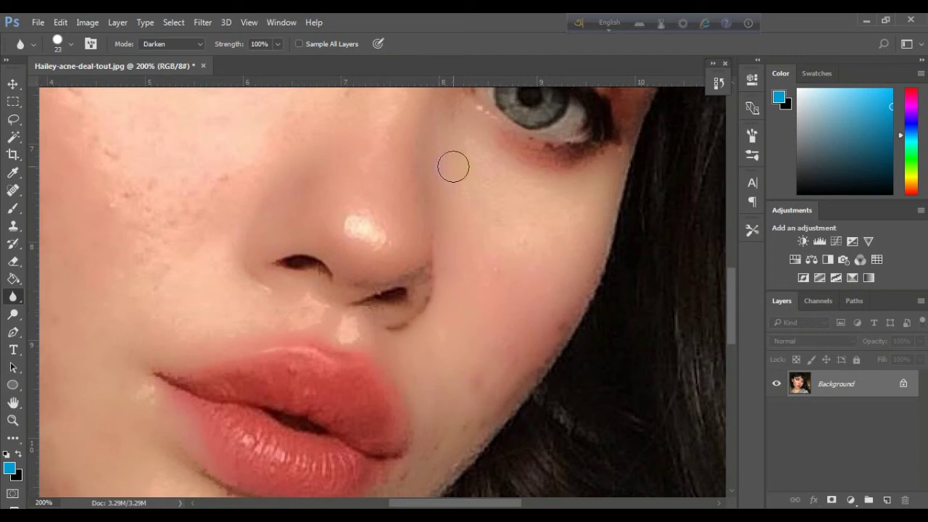
{"action": "left_click_drag", "start_coordinate": [478, 310], "coordinate": [464, 403]}
{"action": "key", "text": "ctrl+minus"}
{"action": "key", "text": "ctrl+minus"}
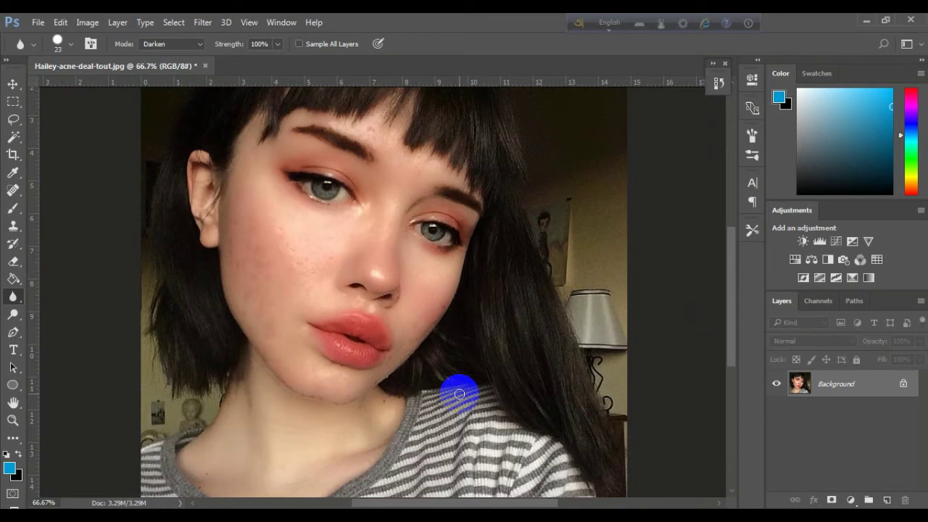
{"action": "left_click_drag", "start_coordinate": [459, 393], "coordinate": [324, 367]}
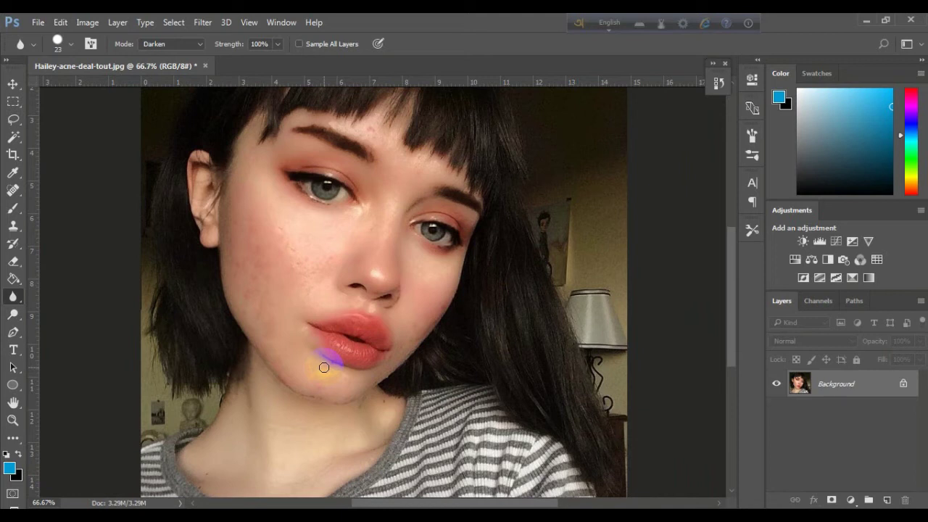
Step: Return to the Spot Healing Brush and heal the forehead blemish and a cheek spot
{"action": "left_click", "coordinate": [13, 190]}
{"action": "right_click", "coordinate": [13, 189]}
{"action": "left_click", "coordinate": [45, 187]}
{"action": "left_click_drag", "start_coordinate": [362, 137], "coordinate": [375, 116]}
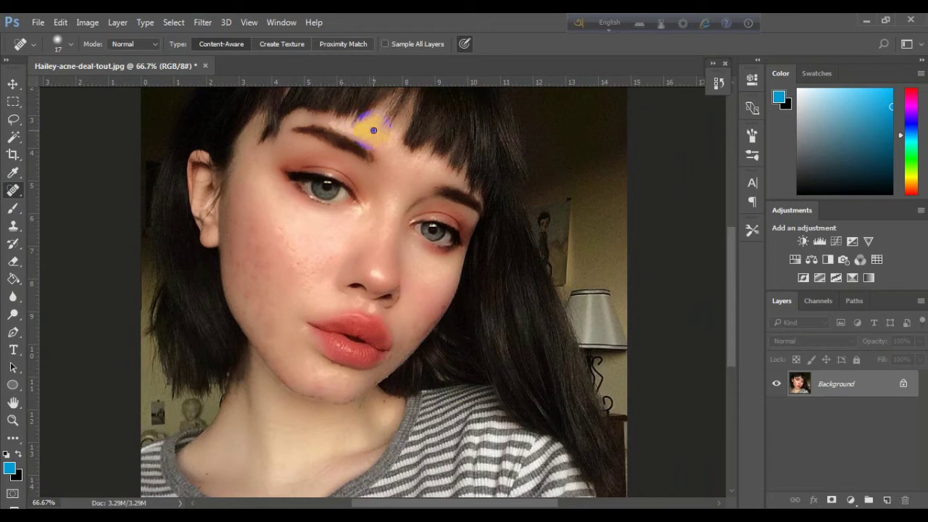
{"action": "left_click_drag", "start_coordinate": [340, 139], "coordinate": [305, 132]}
{"action": "left_click", "coordinate": [279, 254]}
Step: Set the healing brush to 52 px and 95% hardness and heal three more cheek spots
{"action": "left_click", "coordinate": [72, 45]}
{"action": "left_click_drag", "start_coordinate": [31, 82], "coordinate": [55, 82]}
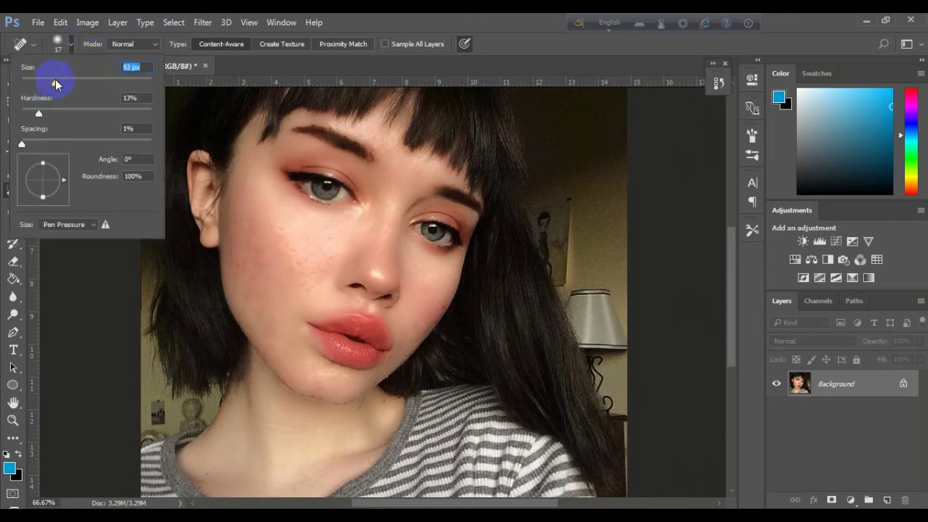
{"action": "left_click_drag", "start_coordinate": [38, 112], "coordinate": [145, 114]}
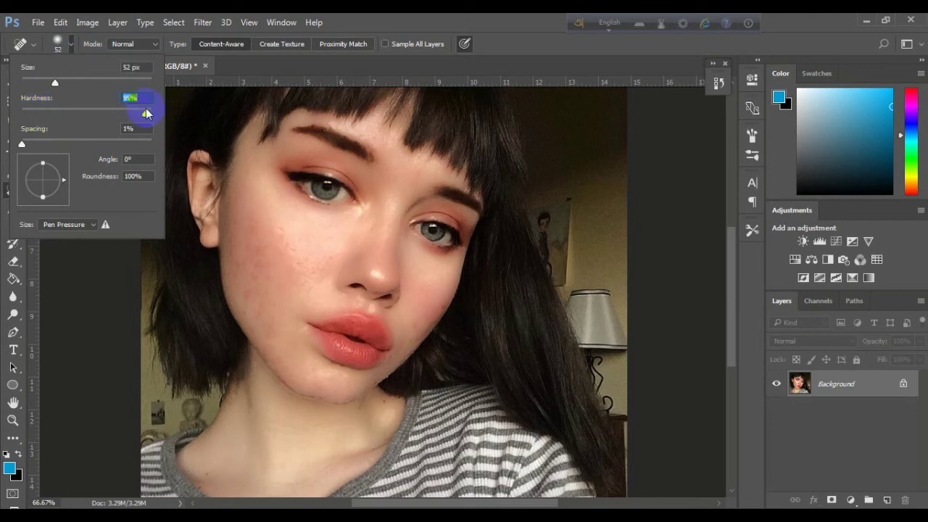
{"action": "left_click", "coordinate": [252, 293]}
{"action": "left_click", "coordinate": [249, 267]}
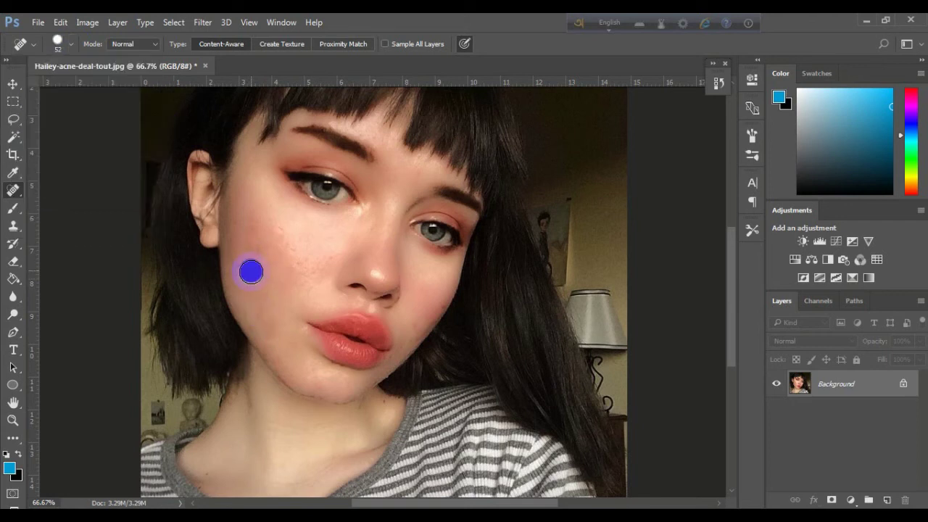
{"action": "left_click", "coordinate": [250, 240]}
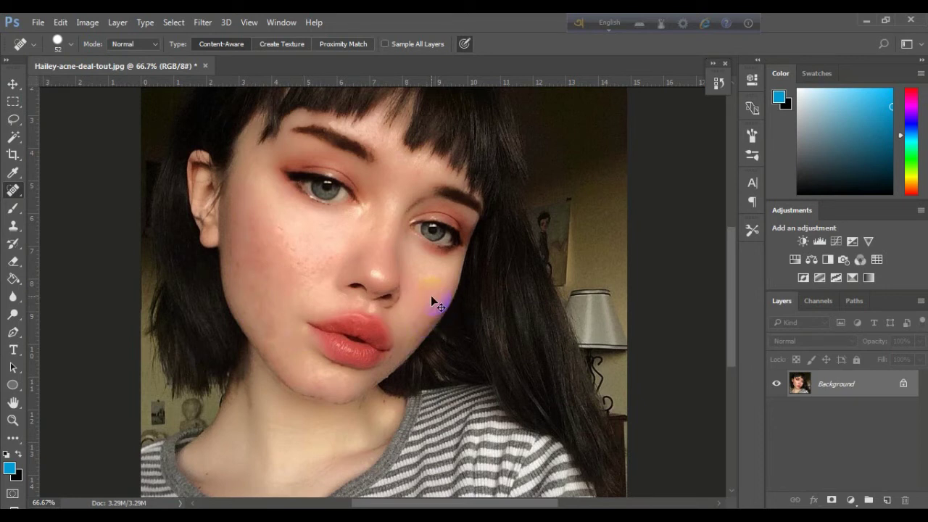
{"action": "scroll", "coordinate": [433, 301], "scroll_direction": "down", "scroll_amount": 2}
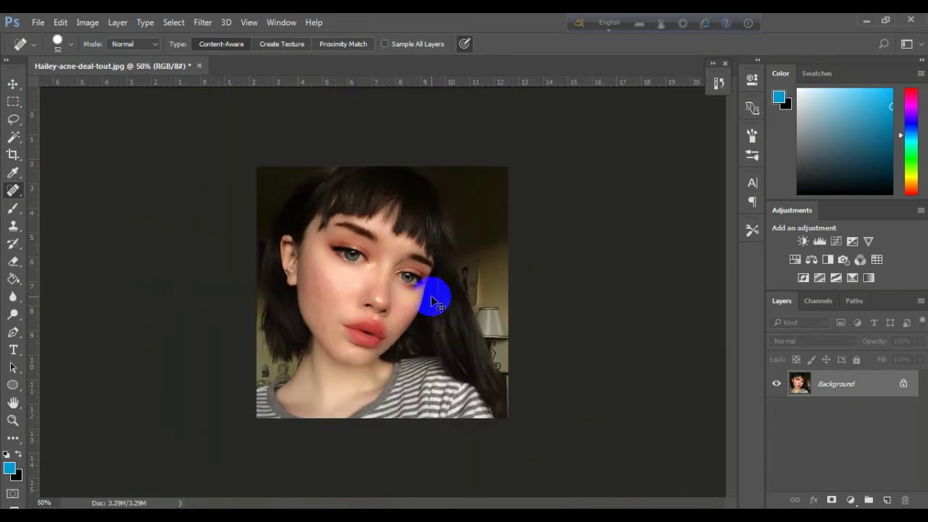
{"action": "scroll", "coordinate": [432, 299], "scroll_direction": "up", "scroll_amount": 2}
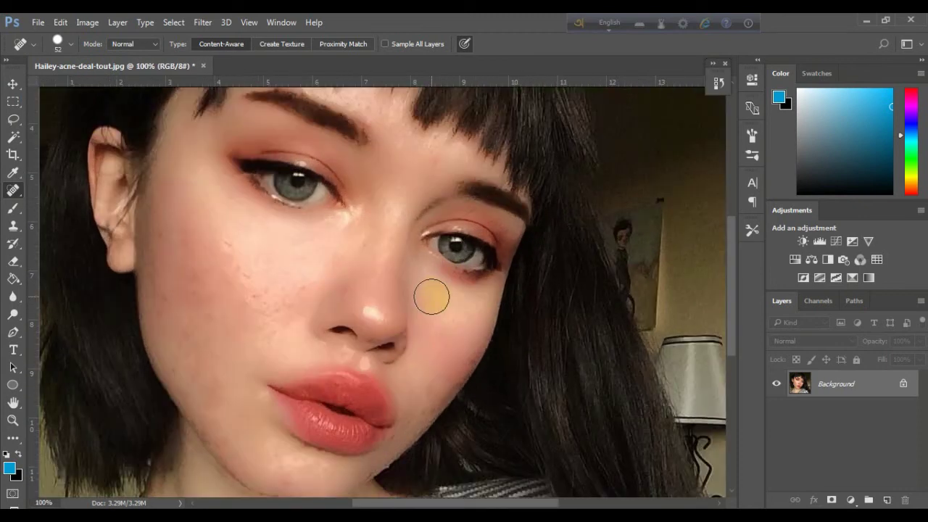
Step: Heal the spots on the jaw, the lower cheek and along the left cheek
{"action": "left_click", "coordinate": [428, 390]}
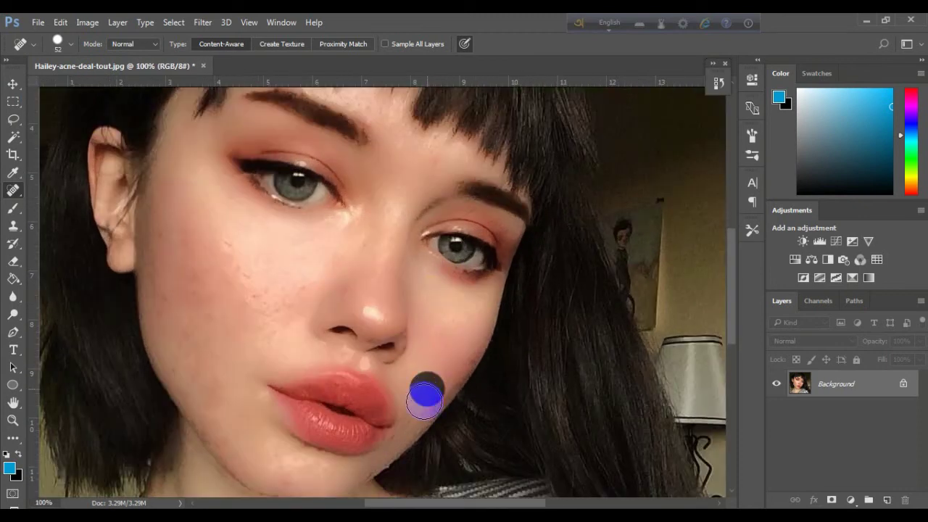
{"action": "left_click", "coordinate": [462, 354]}
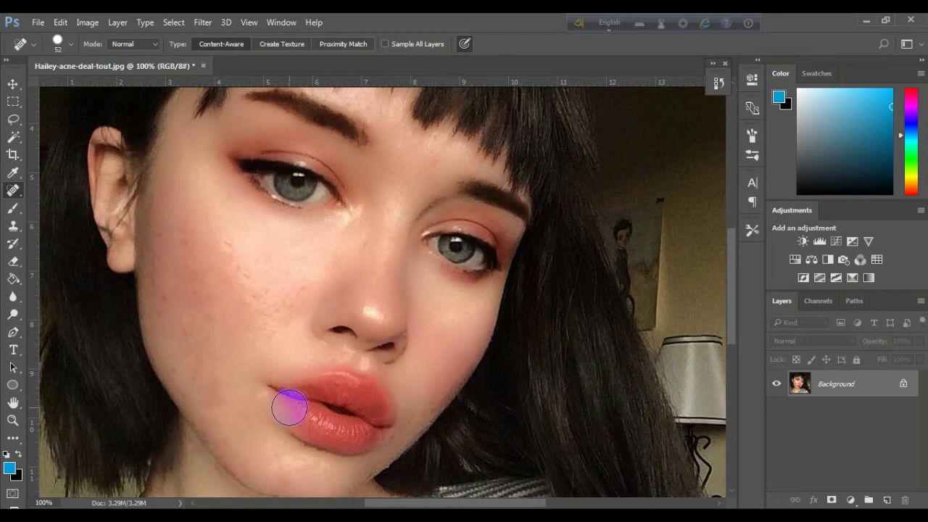
{"action": "left_click", "coordinate": [228, 248]}
{"action": "left_click", "coordinate": [244, 271]}
{"action": "left_click", "coordinate": [235, 261]}
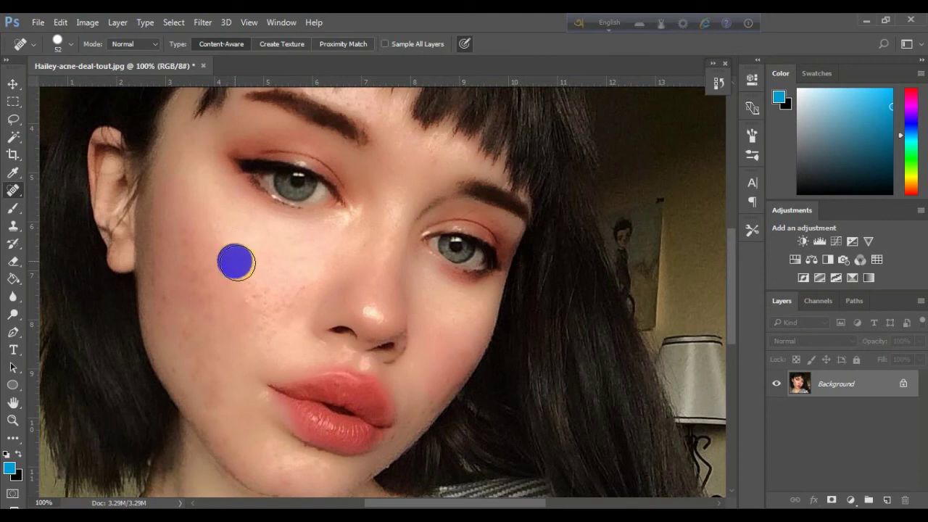
{"action": "left_click", "coordinate": [271, 278]}
{"action": "left_click", "coordinate": [187, 386]}
{"action": "left_click", "coordinate": [162, 307]}
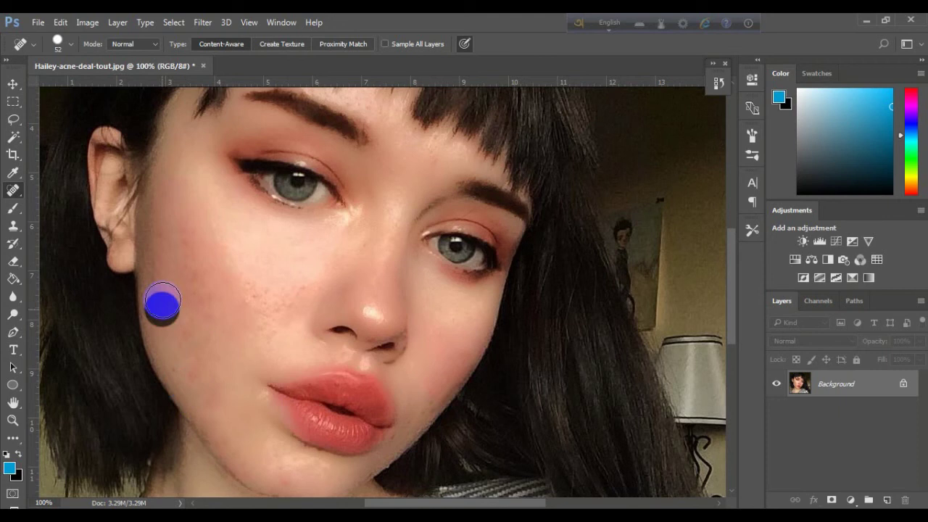
{"action": "left_click", "coordinate": [159, 269]}
{"action": "left_click", "coordinate": [158, 287]}
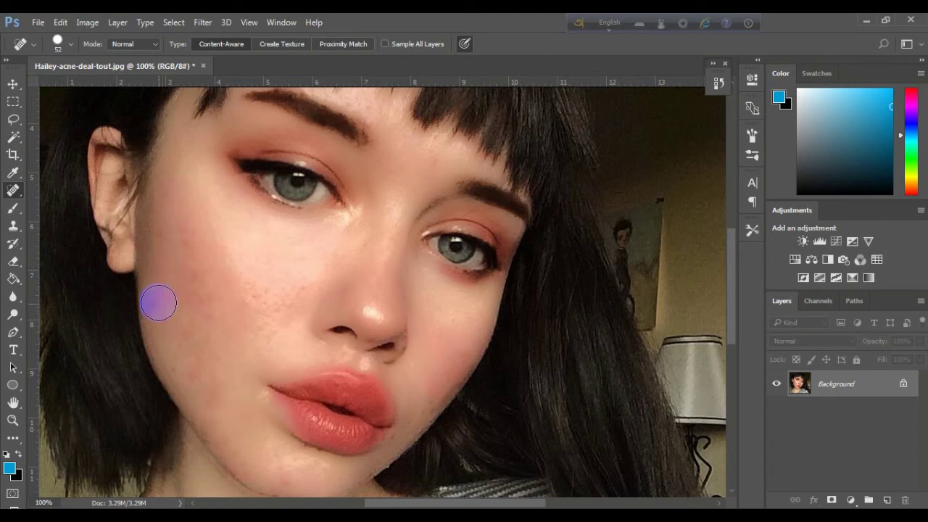
Step: Heal the remaining blemishes on the upper and lower left cheek
{"action": "left_click", "coordinate": [199, 296]}
{"action": "left_click", "coordinate": [184, 244]}
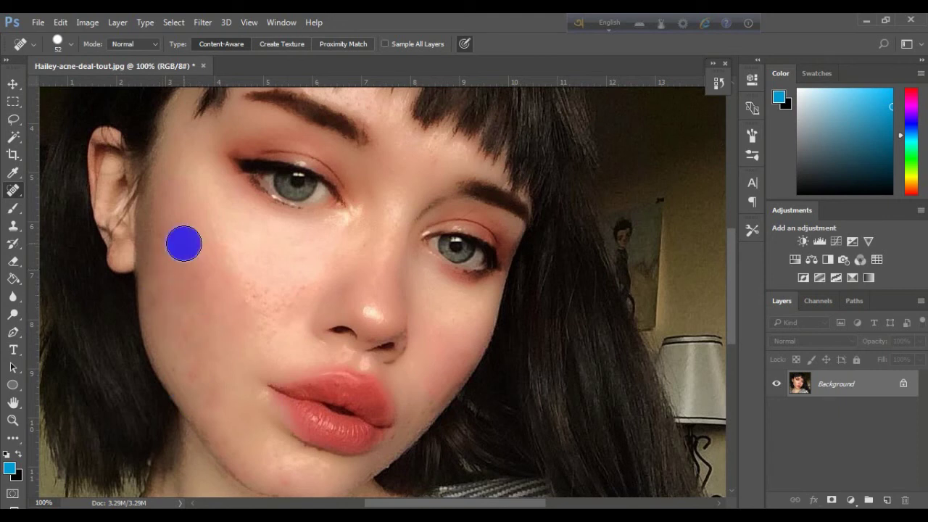
{"action": "left_click", "coordinate": [292, 293]}
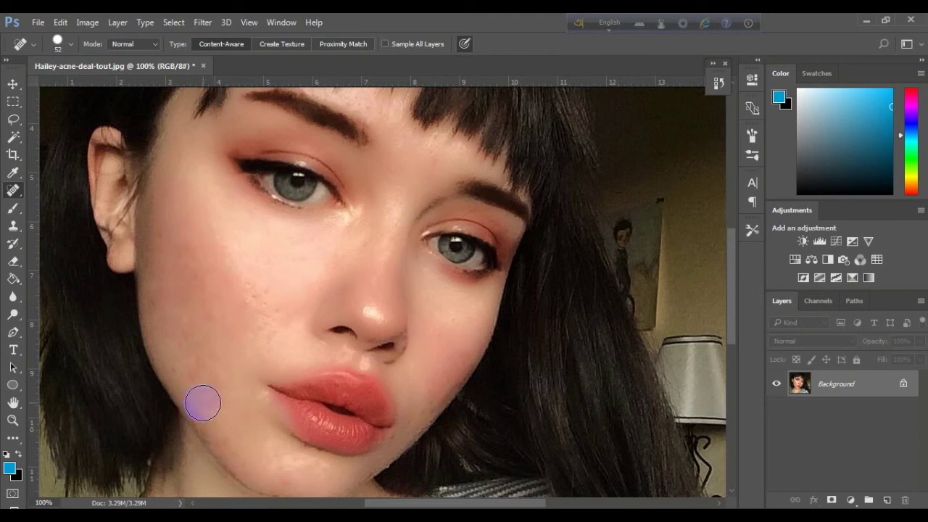
{"action": "left_click", "coordinate": [195, 373]}
{"action": "left_click", "coordinate": [190, 334]}
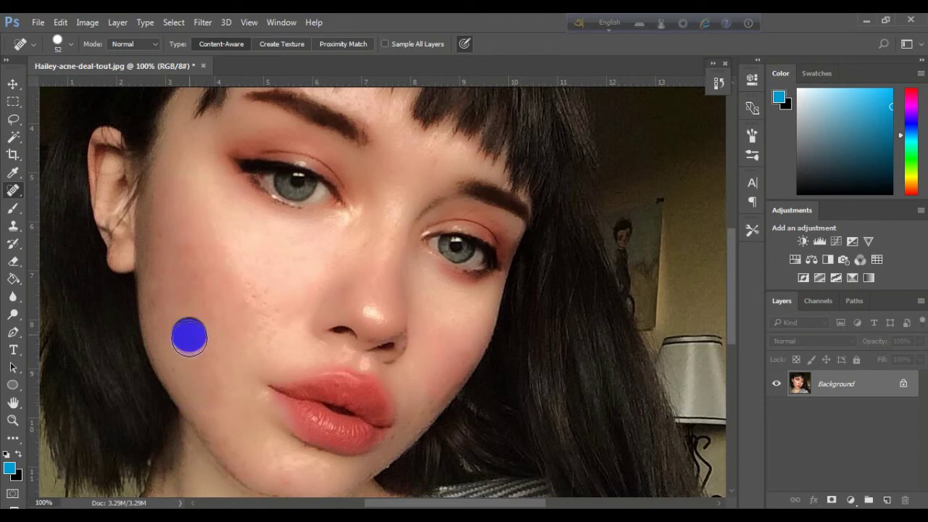
{"action": "left_click", "coordinate": [217, 410]}
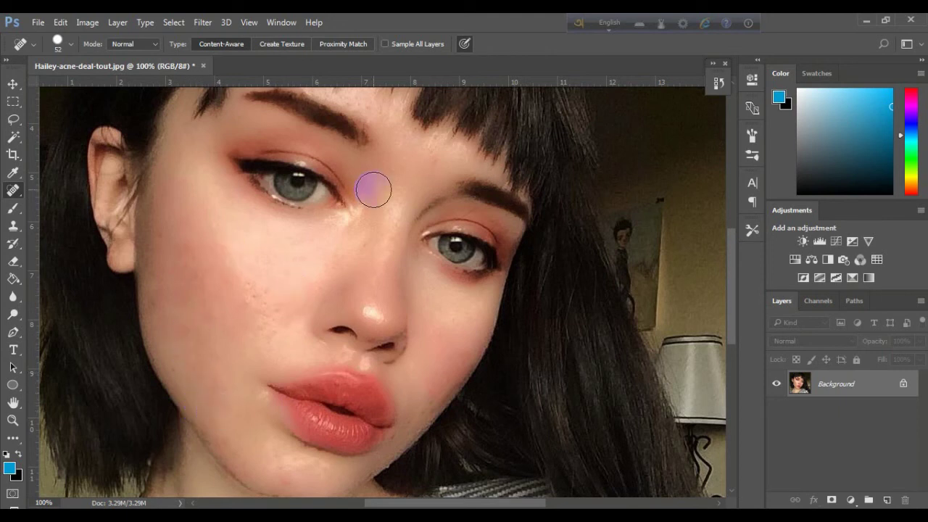
{"action": "left_click_drag", "start_coordinate": [728, 255], "coordinate": [733, 234]}
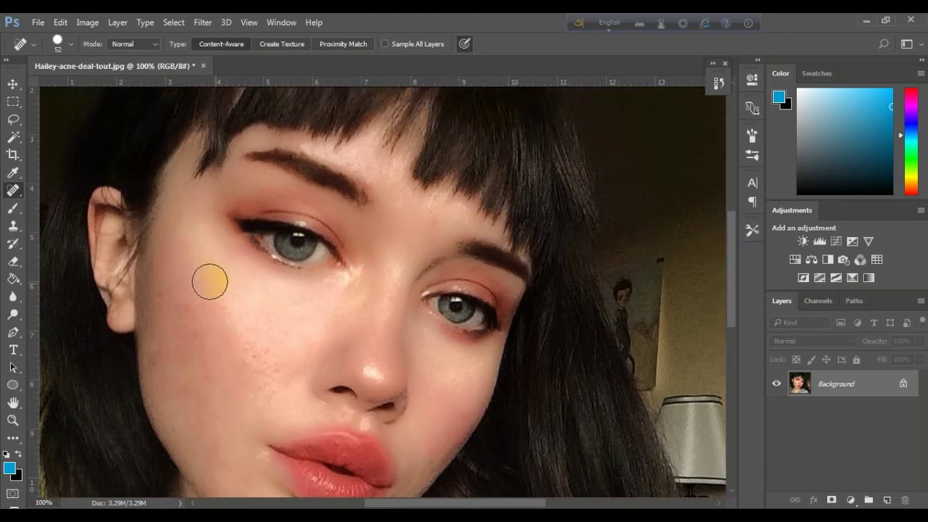
{"action": "left_click", "coordinate": [68, 103]}
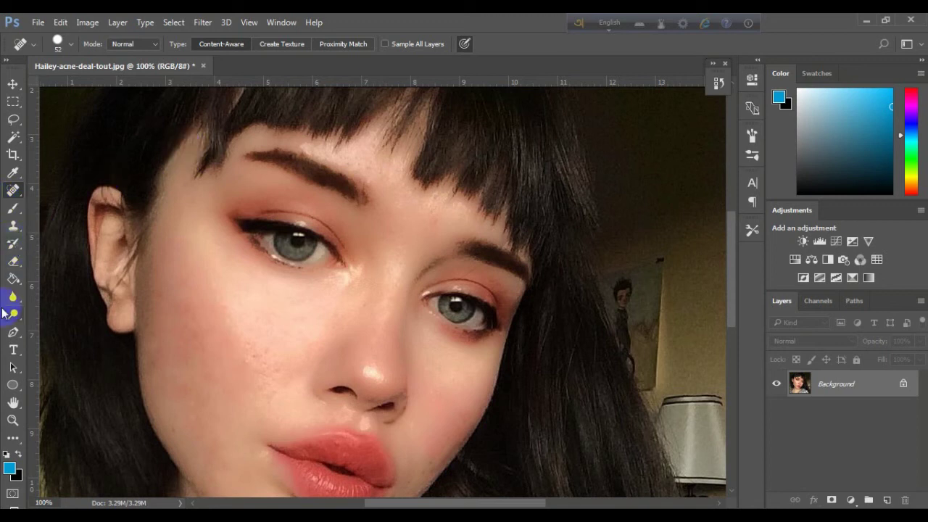
Step: Brush trial Blur strokes along the hairline by the ear and eyebrow, then show the History panel
{"action": "left_click", "coordinate": [13, 297]}
{"action": "left_click", "coordinate": [69, 296]}
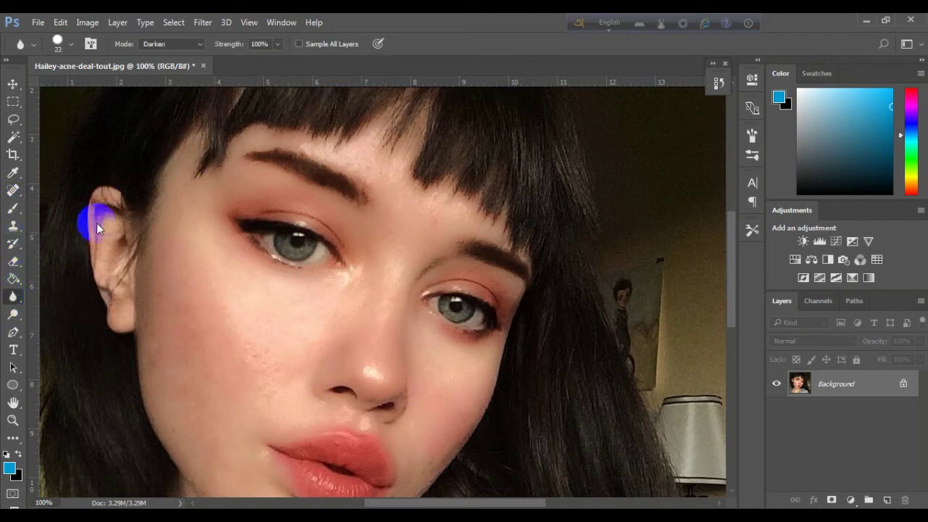
{"action": "mouse_move", "coordinate": [202, 129]}
{"action": "left_mouse_down"}
{"action": "mouse_move", "coordinate": [161, 176]}
{"action": "mouse_move", "coordinate": [153, 232]}
{"action": "left_mouse_up"}
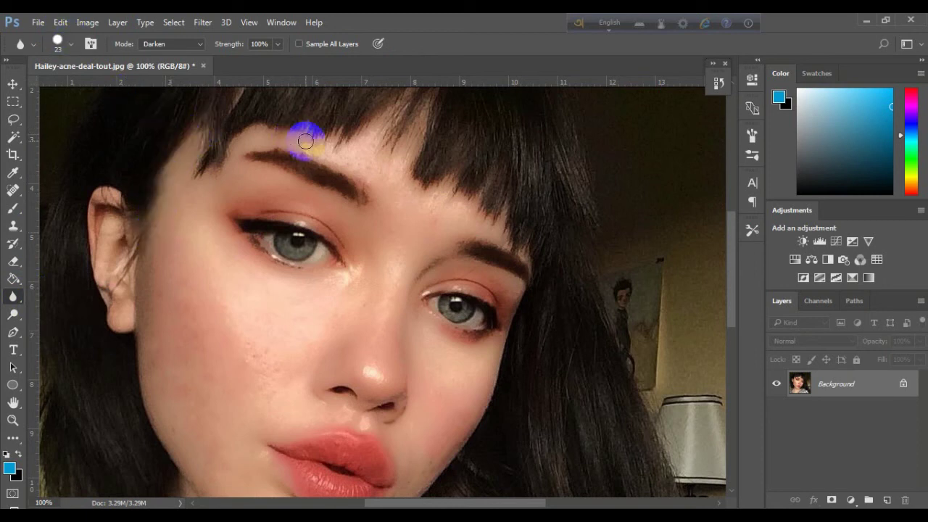
{"action": "left_click", "coordinate": [64, 41]}
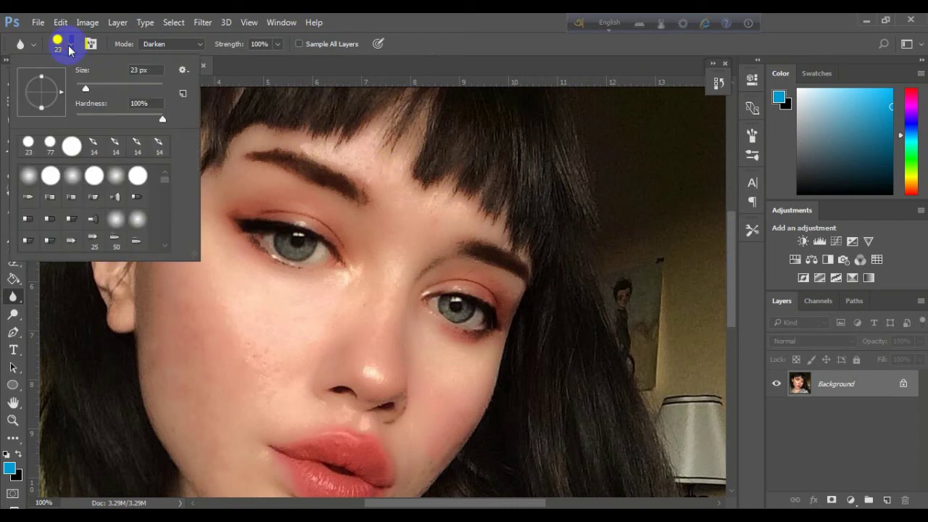
{"action": "left_click", "coordinate": [310, 141]}
{"action": "left_click_drag", "start_coordinate": [191, 128], "coordinate": [207, 149]}
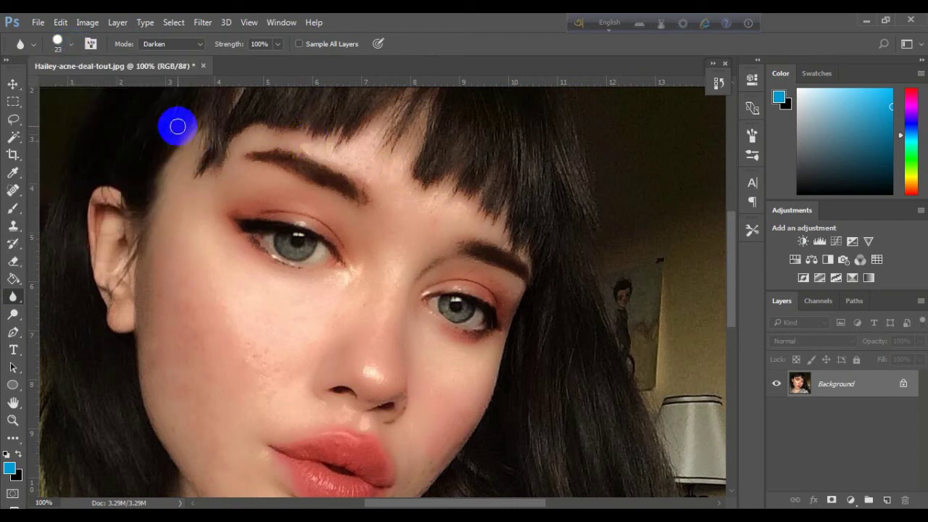
{"action": "left_click", "coordinate": [718, 82]}
Step: Undo the previous blur strokes and set the brush hardness to 18%
{"action": "left_click", "coordinate": [660, 109]}
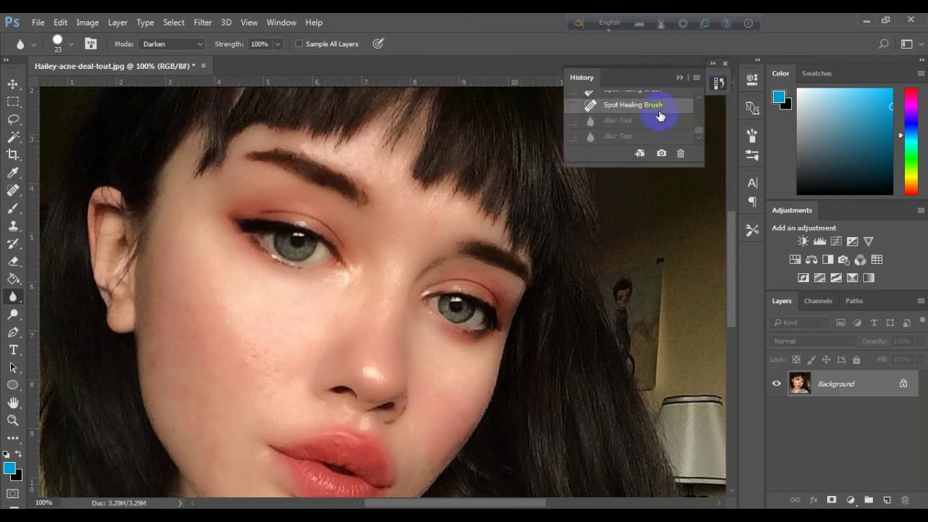
{"action": "left_click", "coordinate": [71, 53]}
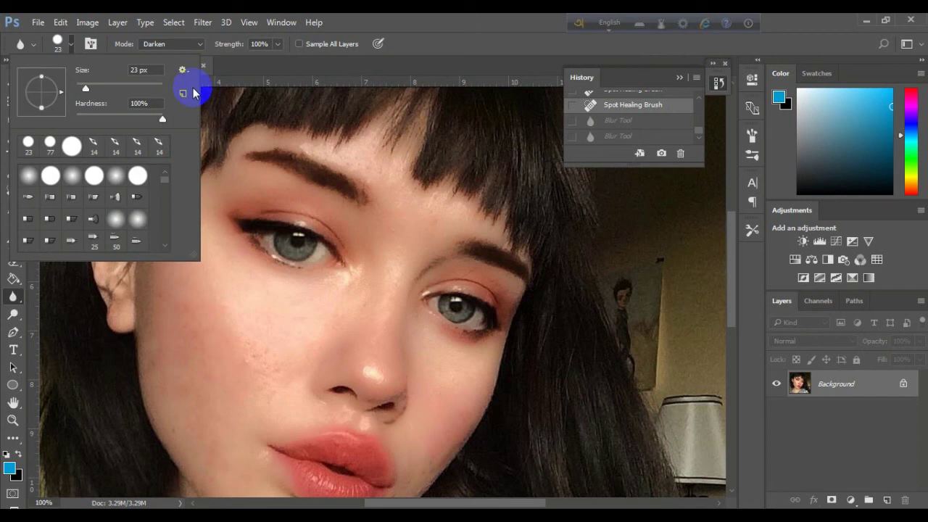
{"action": "left_click_drag", "start_coordinate": [155, 118], "coordinate": [93, 119]}
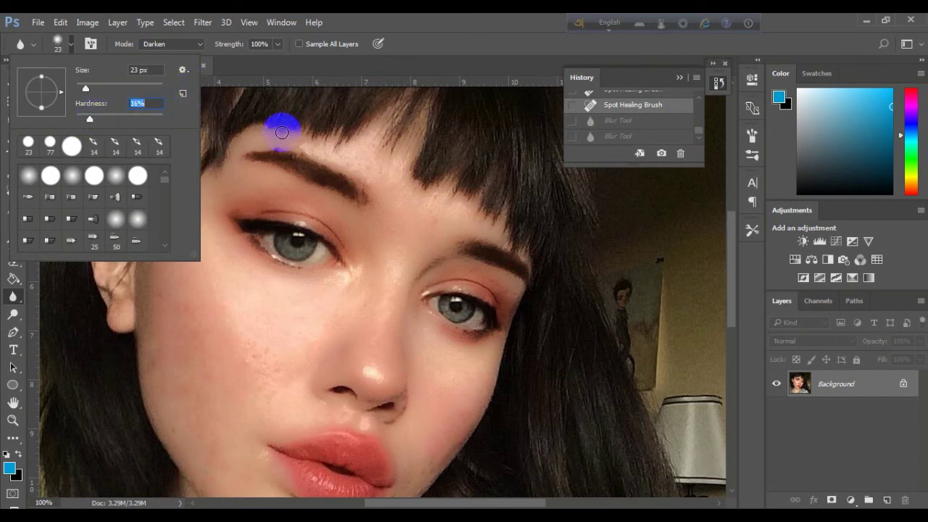
Step: Blur the skin around the brow, cheek and eyebrow area
{"action": "mouse_move", "coordinate": [269, 138]}
{"action": "left_mouse_down"}
{"action": "mouse_move", "coordinate": [190, 139]}
{"action": "mouse_move", "coordinate": [155, 197]}
{"action": "mouse_move", "coordinate": [173, 263]}
{"action": "left_mouse_up"}
{"action": "left_click_drag", "start_coordinate": [421, 176], "coordinate": [534, 273]}
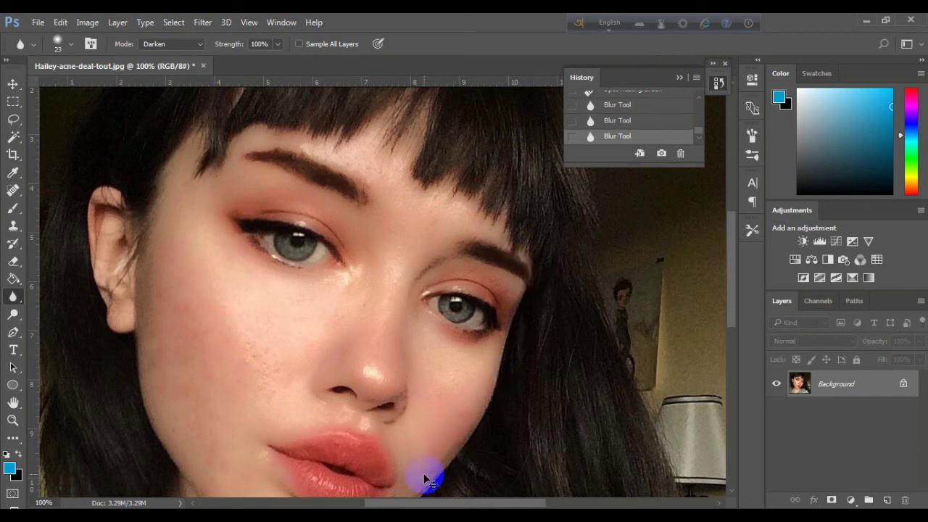
{"action": "scroll", "coordinate": [424, 474], "scroll_direction": "down", "scroll_amount": 5}
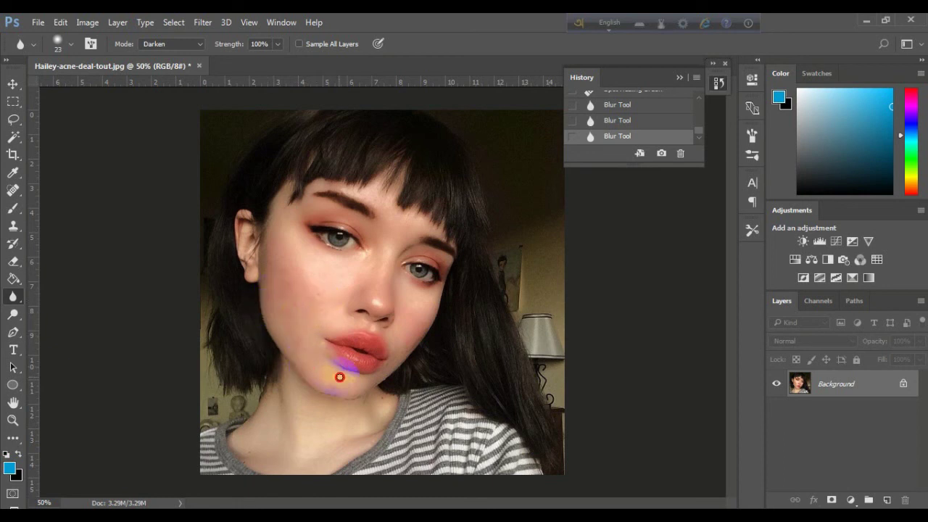
{"action": "left_click", "coordinate": [350, 378]}
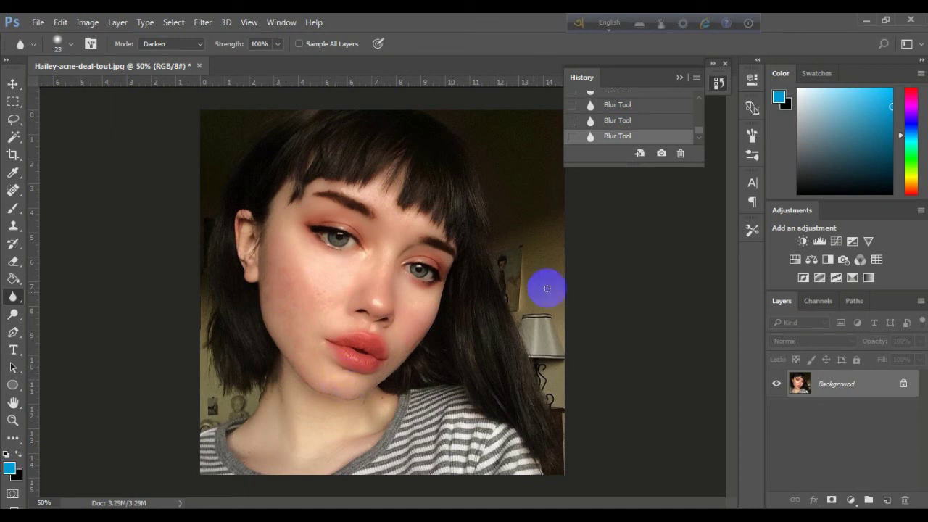
{"action": "left_click_drag", "start_coordinate": [698, 136], "coordinate": [704, 104]}
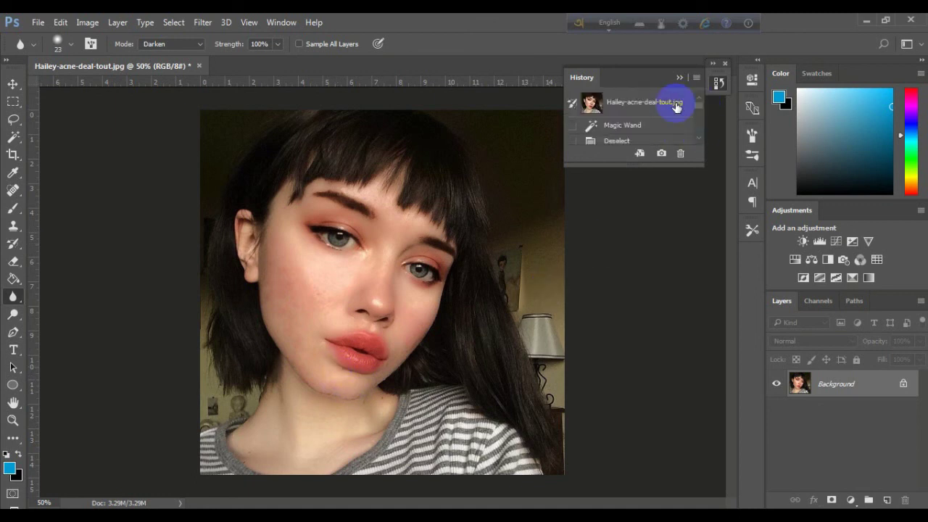
{"action": "left_click", "coordinate": [676, 104]}
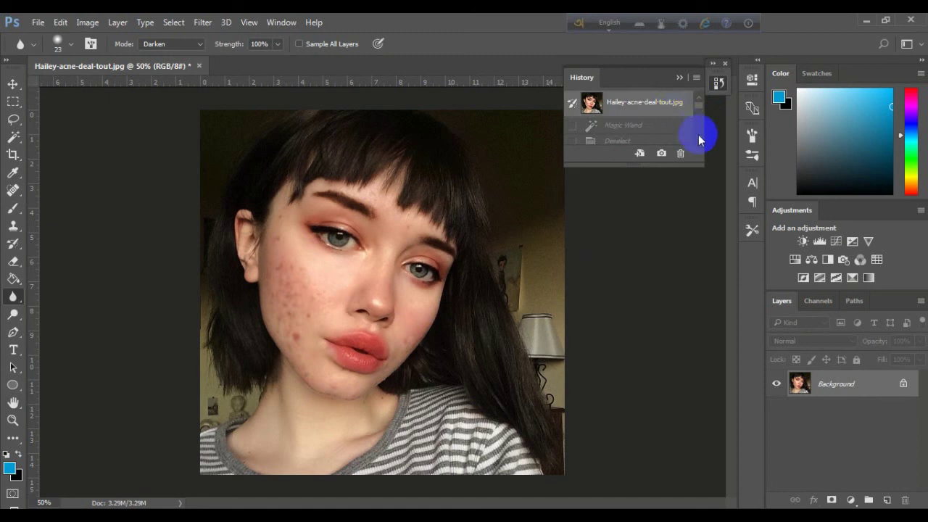
{"action": "left_click", "coordinate": [698, 136]}
{"action": "left_click_drag", "start_coordinate": [699, 110], "coordinate": [700, 135]}
{"action": "left_click", "coordinate": [674, 136]}
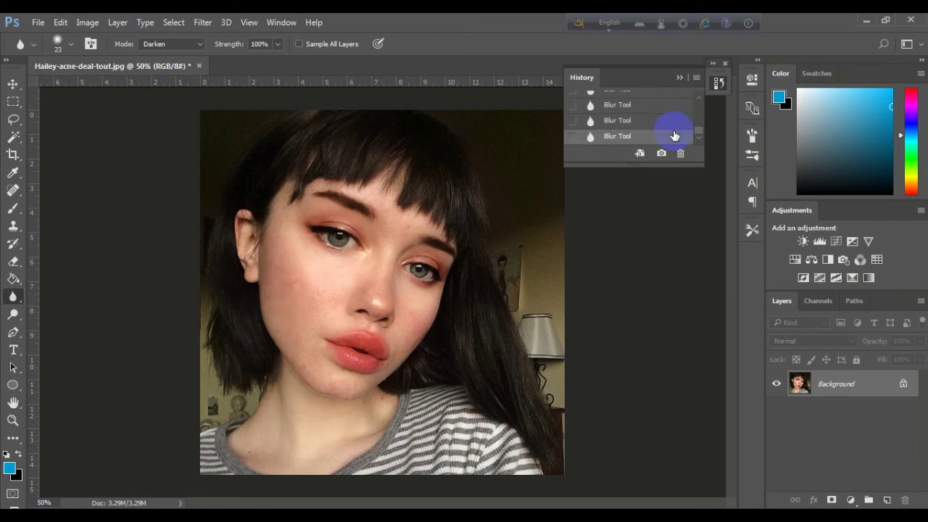
{"action": "key", "text": "ctrl+minus"}
{"action": "key", "text": "ctrl+minus"}
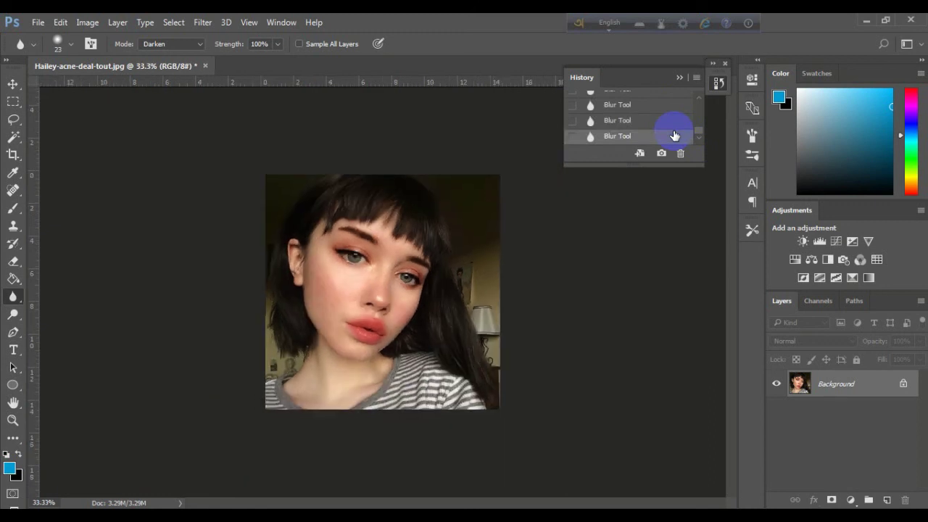
{"action": "key", "text": "ctrl+plus"}
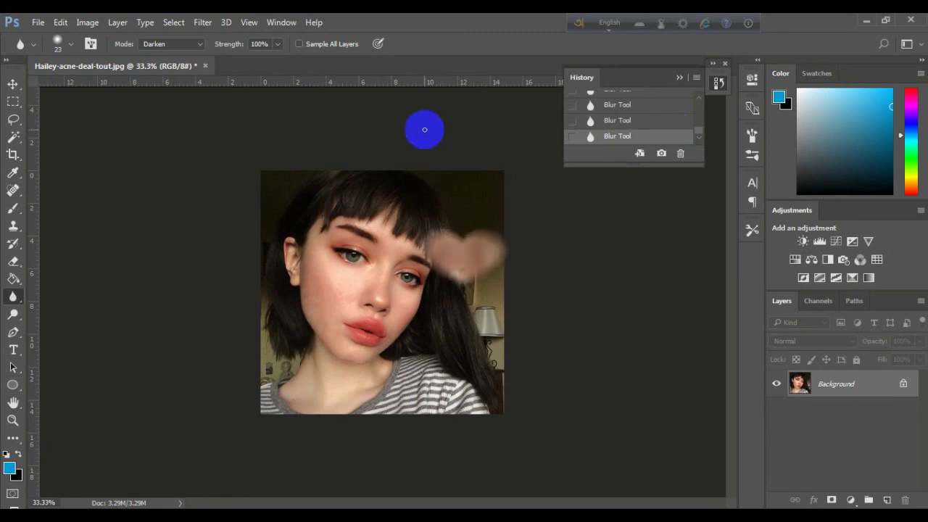
Step: Show the File menu for the finished acne-free retouched portrait
{"action": "left_click", "coordinate": [37, 21]}
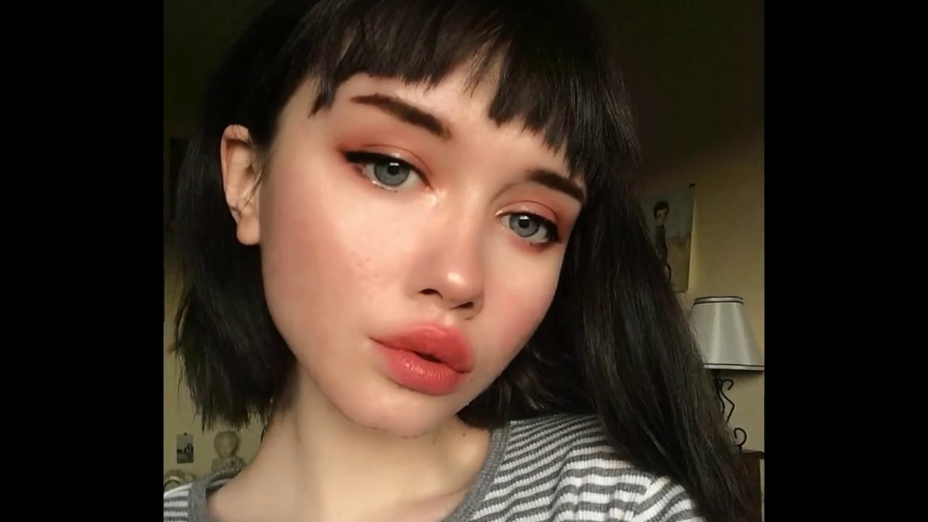